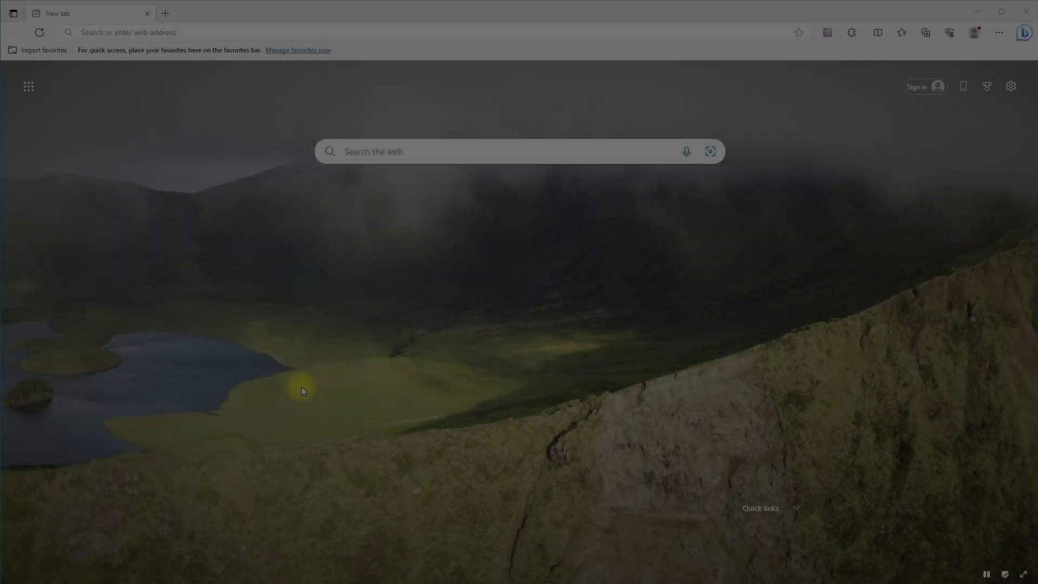
# Browse File Explorer to C:\Program Files\Autodesk\3ds Max 2022 and scroll to MaxFind.exe.
pyautogui.press('super+e')
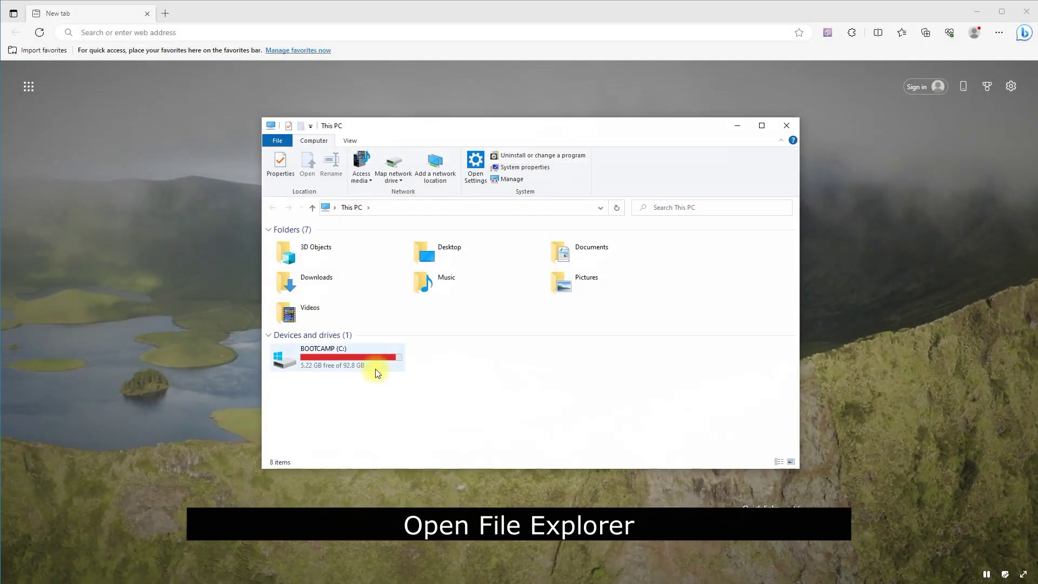
pyautogui.click(323, 357)
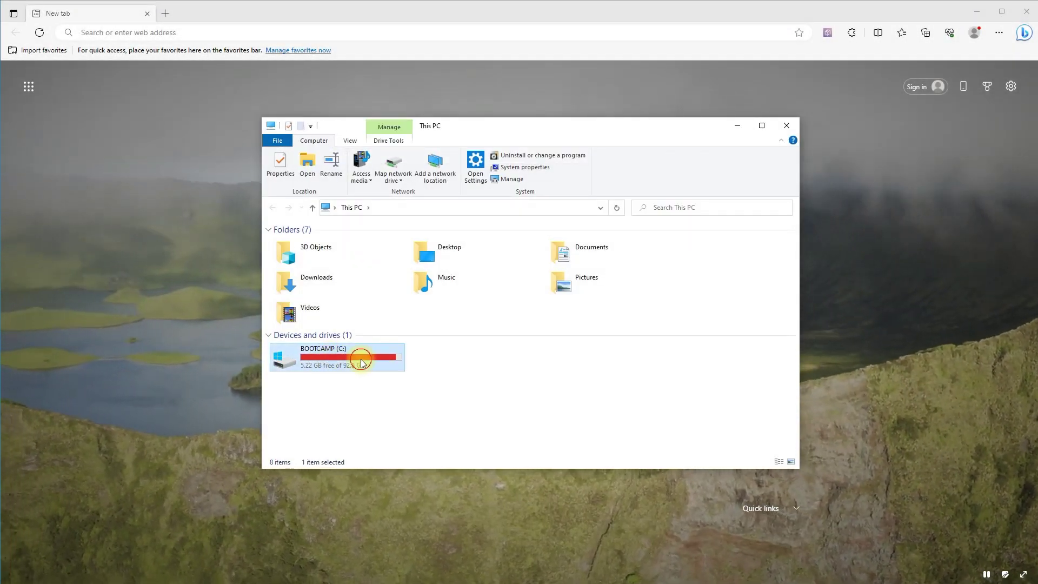
pyautogui.doubleClick(356, 357)
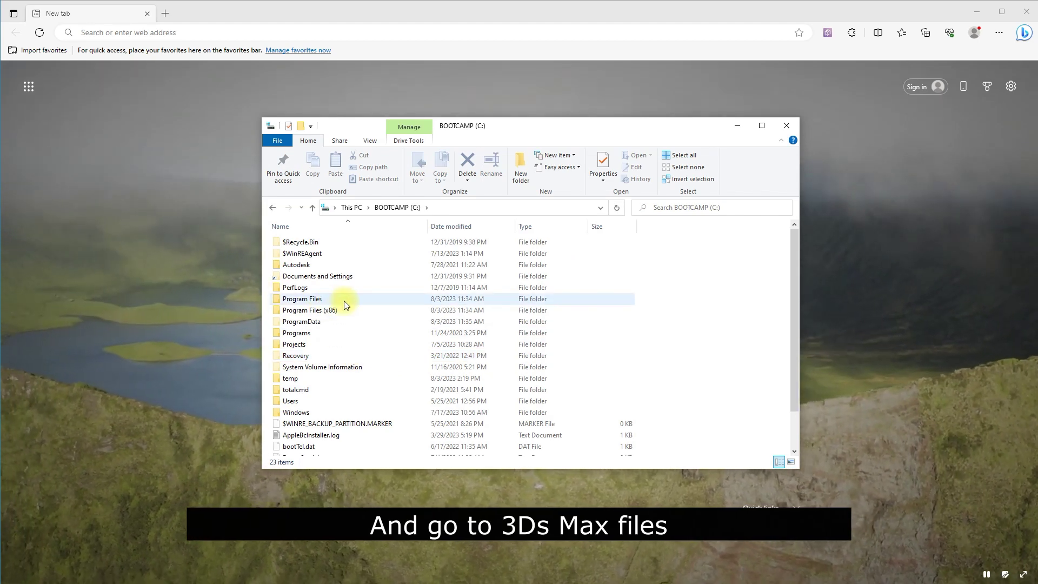
pyautogui.doubleClick(343, 301)
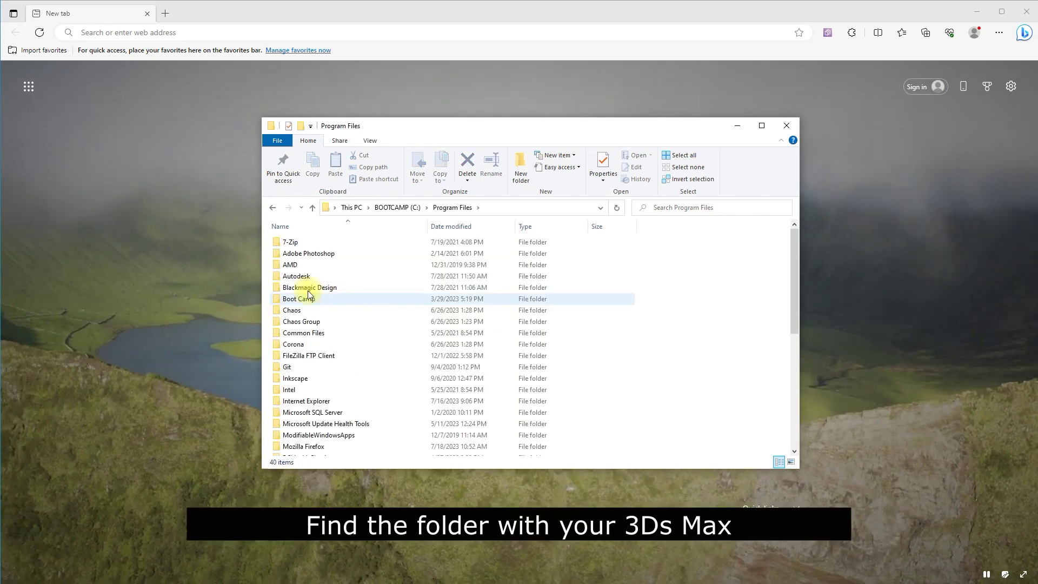
pyautogui.doubleClick(346, 277)
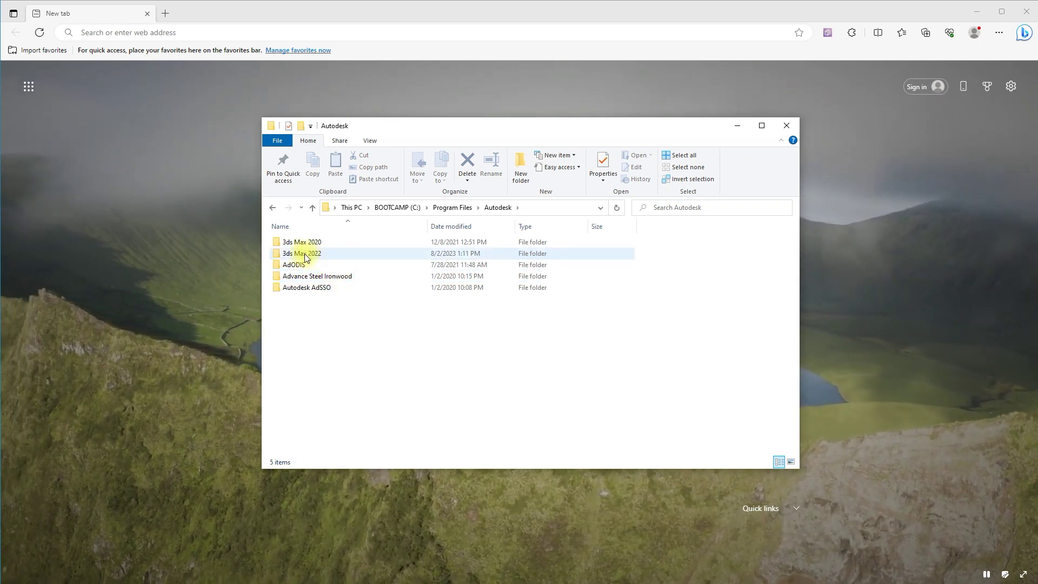
pyautogui.doubleClick(339, 253)
pyautogui.moveTo(484, 140); pyautogui.dragTo(508, 111)
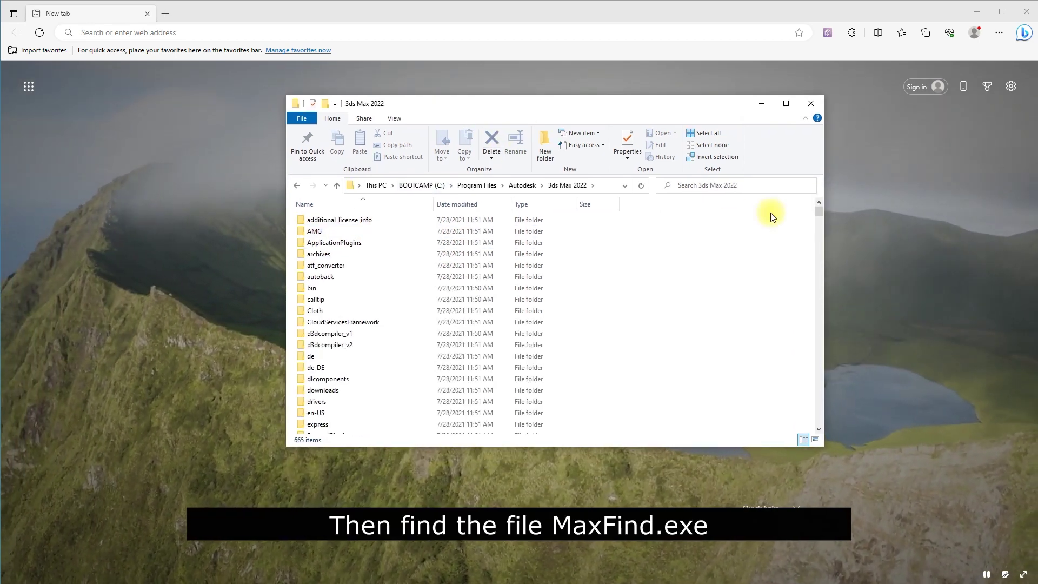
pyautogui.moveTo(819, 213); pyautogui.dragTo(803, 344)
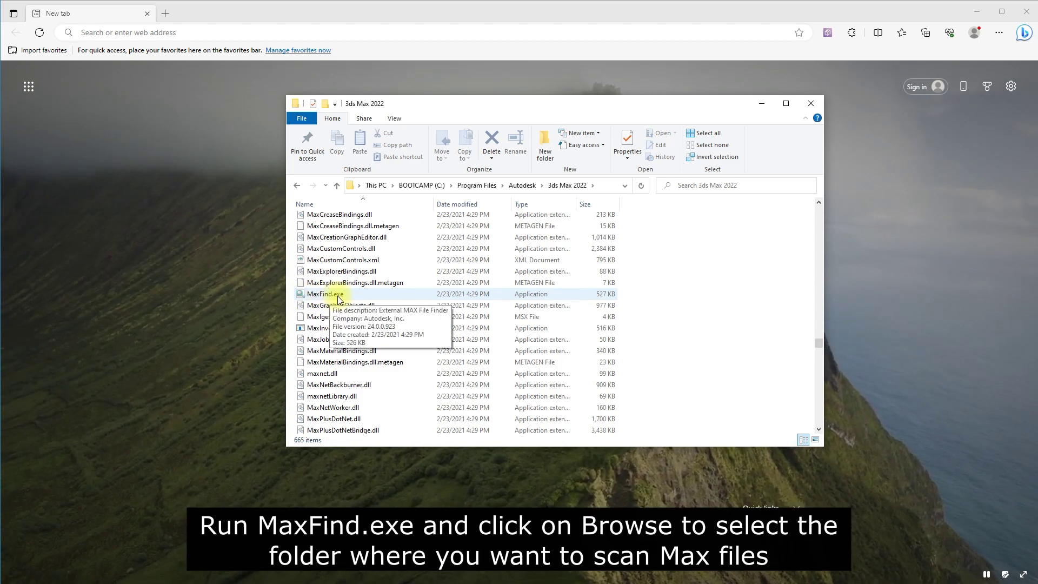
# Launch MaxFind.exe, set its search directory to the Downloads folder, and minimize Explorer.
pyautogui.doubleClick(380, 296)
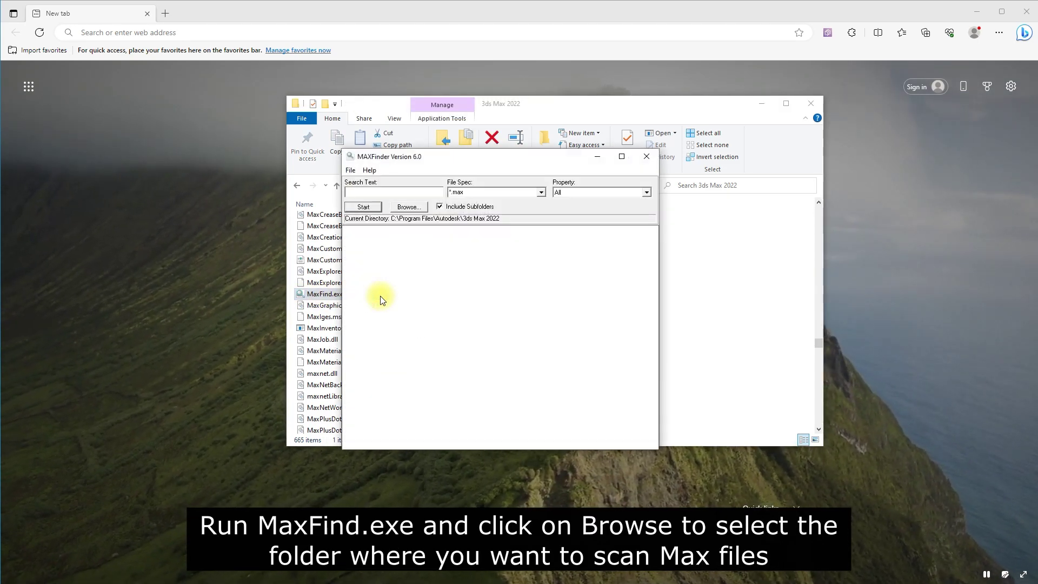
pyautogui.click(406, 209)
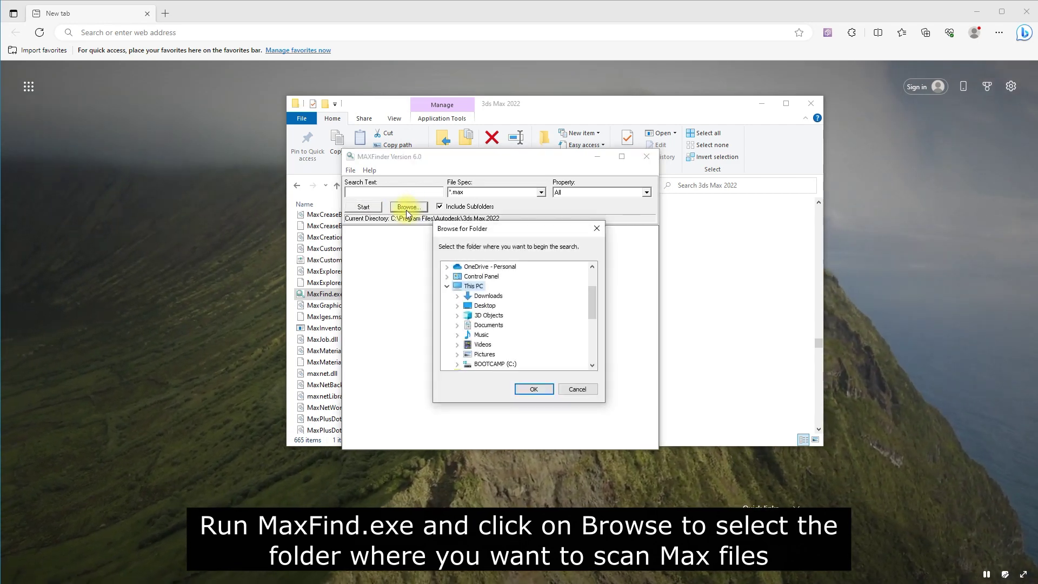
pyautogui.click(506, 297)
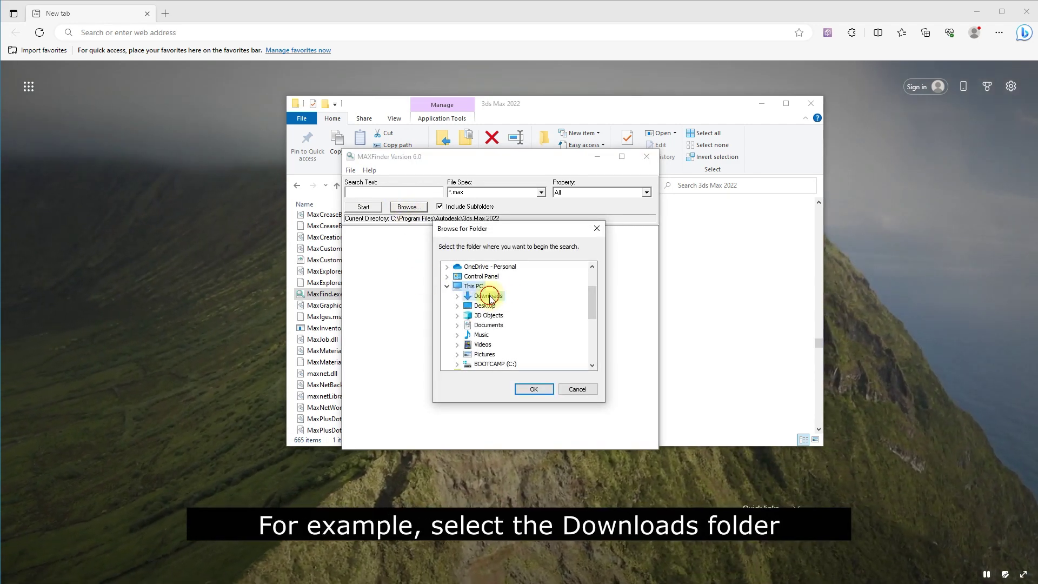
pyautogui.click(537, 389)
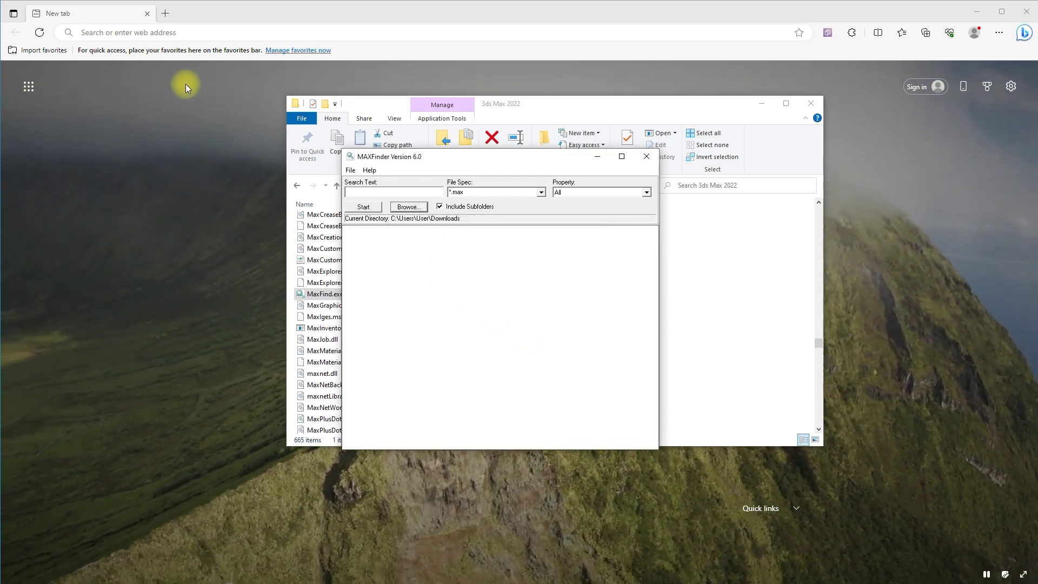
pyautogui.click(762, 106)
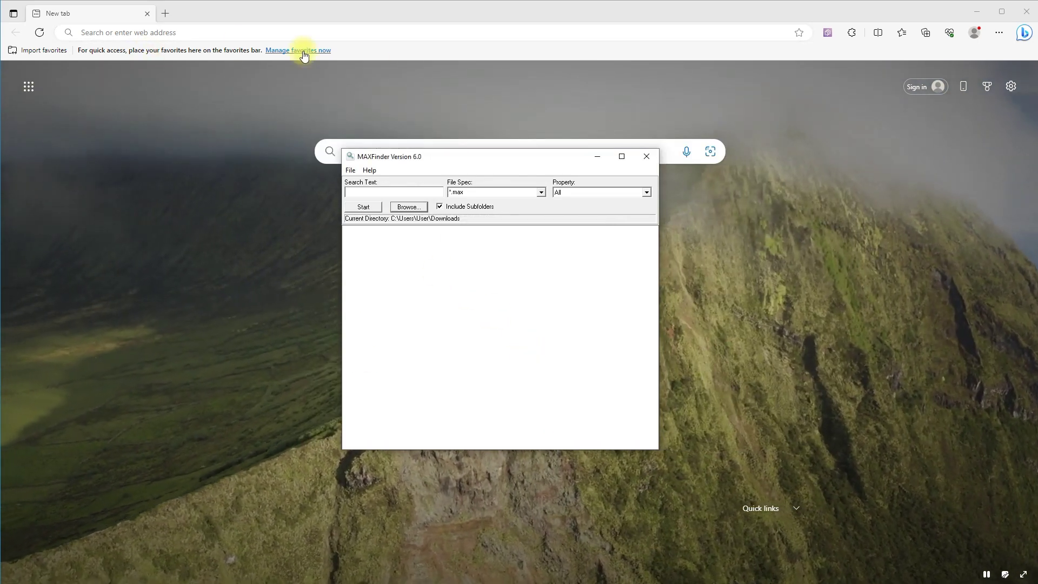
# Go to 3dground.net/en and open the Security article 'Attention ALC and CRP viruses in 3Ds Max!'.
pyautogui.click(95, 33)
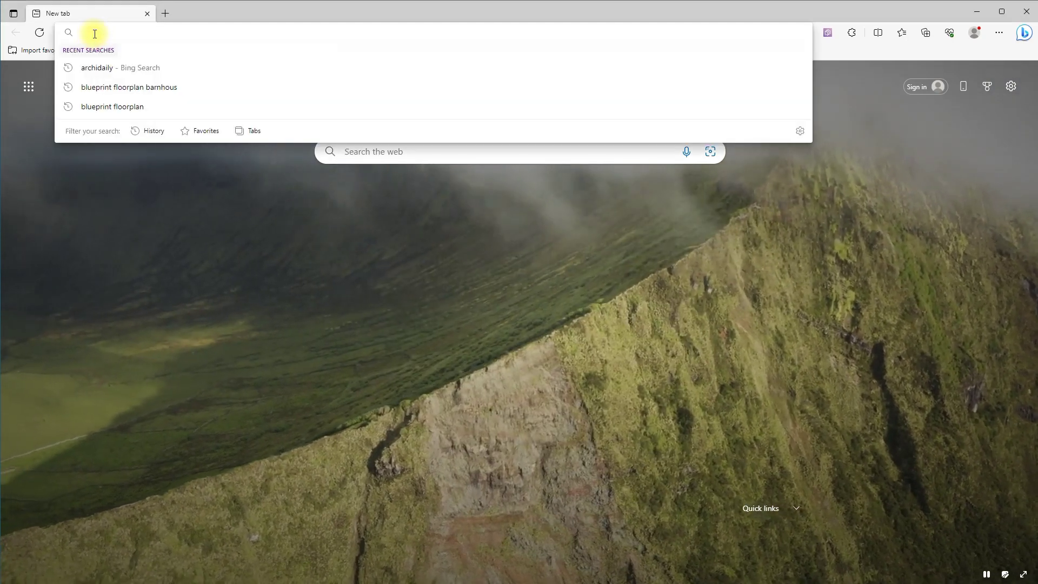
pyautogui.write('3dground.net/en')
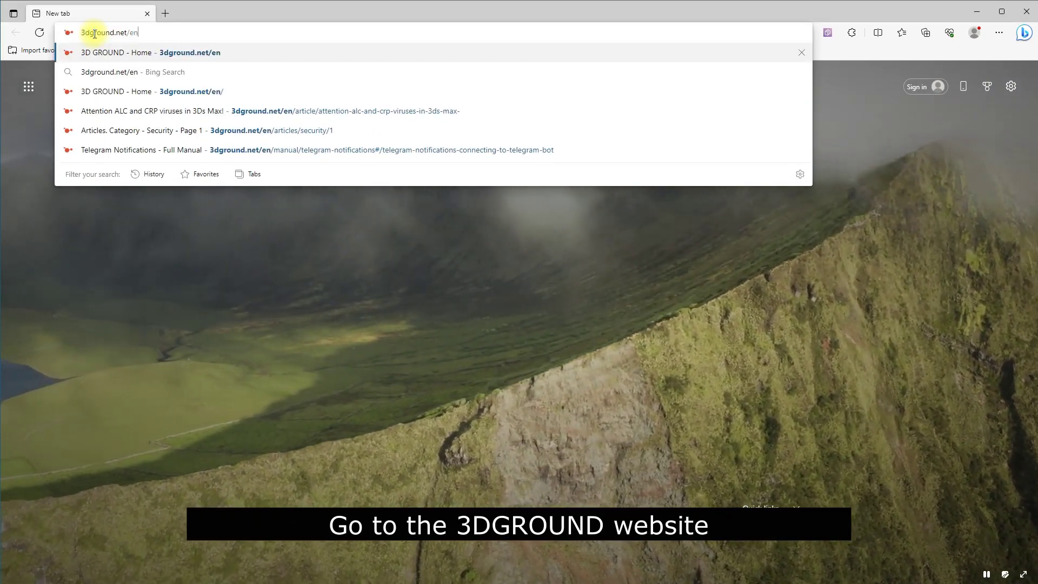
pyautogui.press('Return')
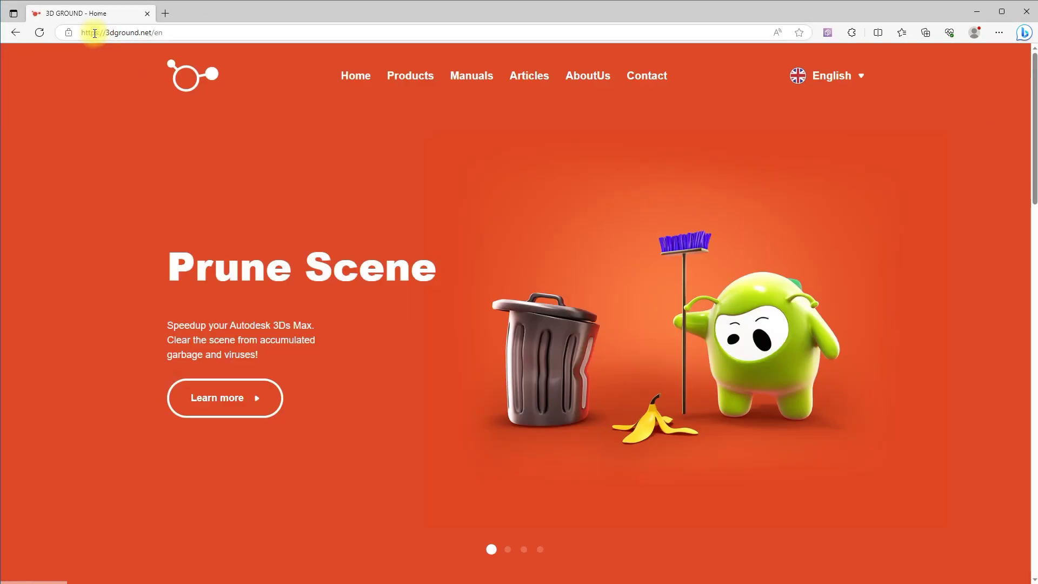
pyautogui.click(539, 81)
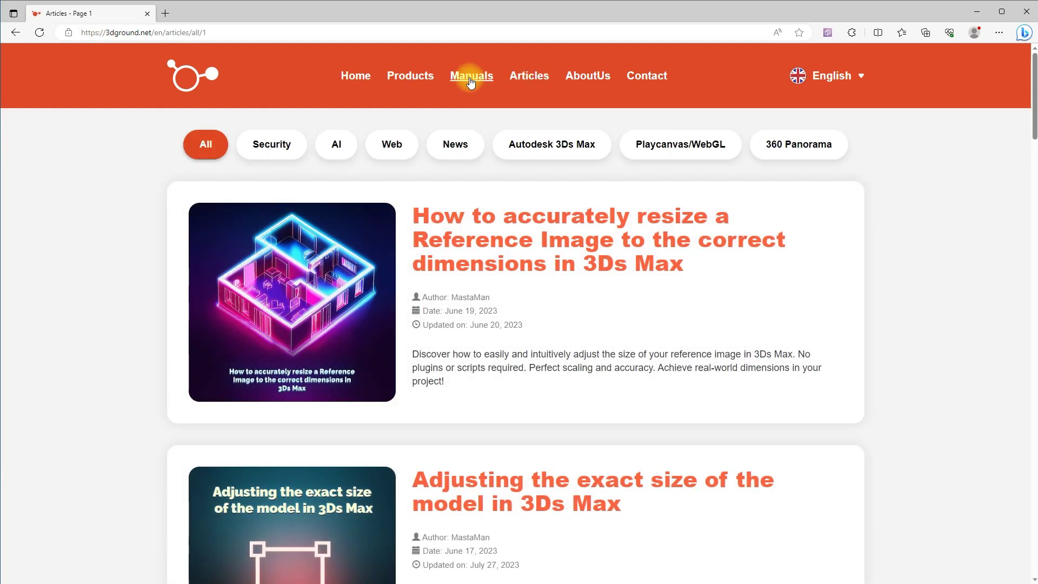
pyautogui.click(264, 145)
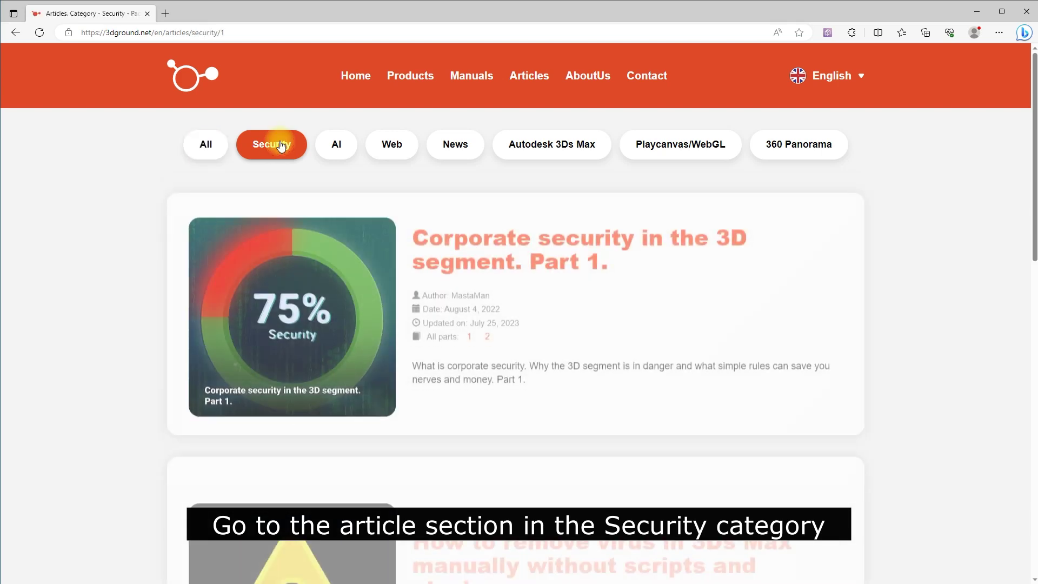
pyautogui.scroll(-12, 461, 236)
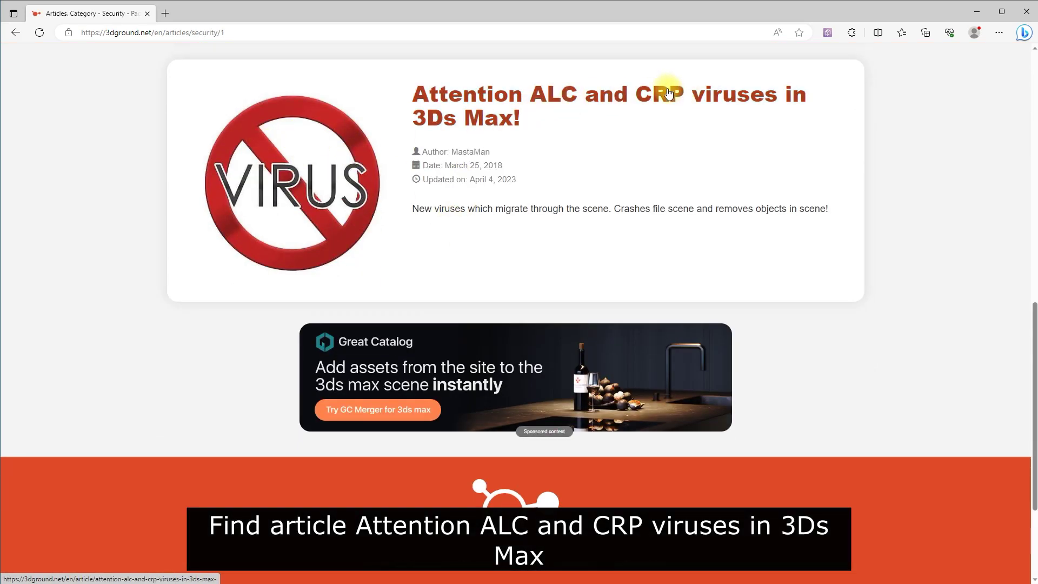
pyautogui.click(492, 99)
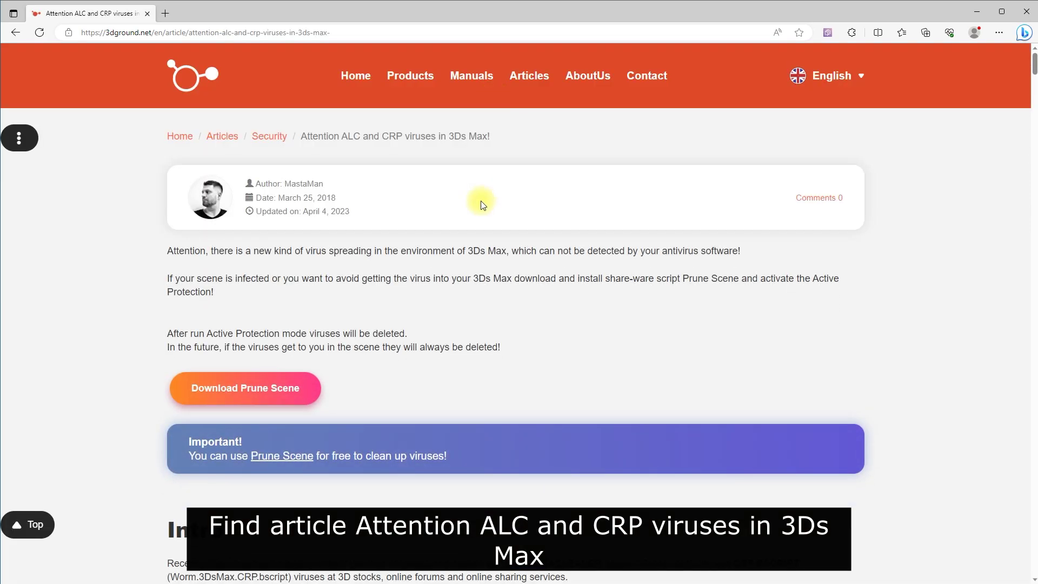
# Copy the ALC virus helper-node name from the article's issues list and return to MAXFinder.
pyautogui.scroll(-8, 475, 216)
pyautogui.scroll(-13, 479, 222)
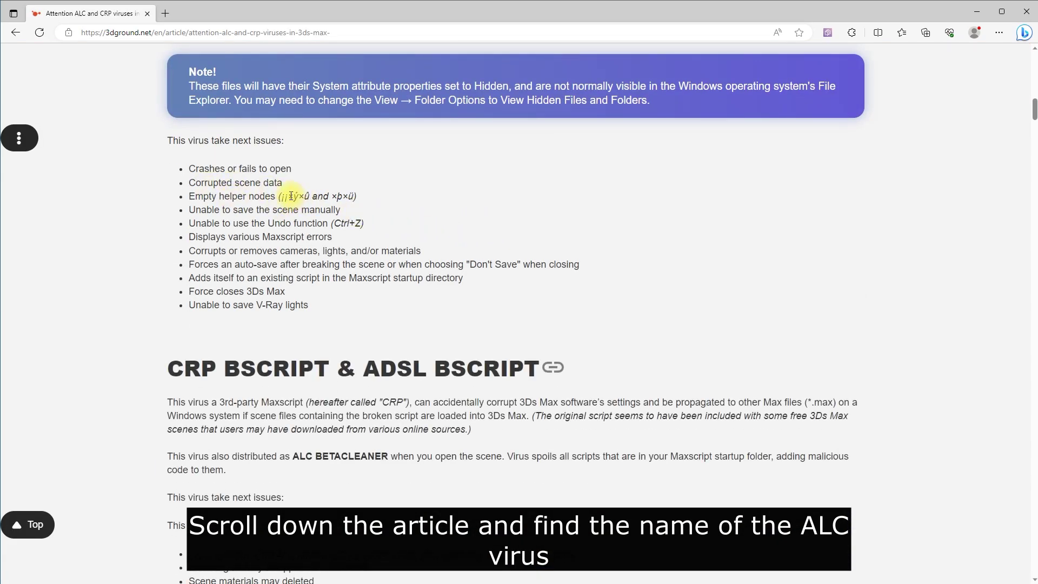
pyautogui.moveTo(281, 195); pyautogui.dragTo(314, 195)
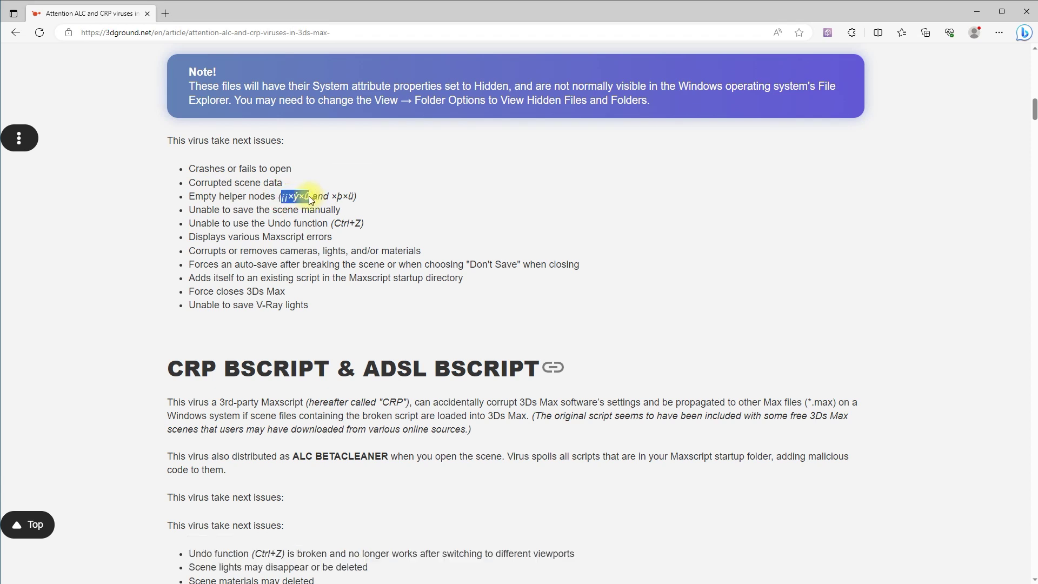
pyautogui.rightClick(303, 199)
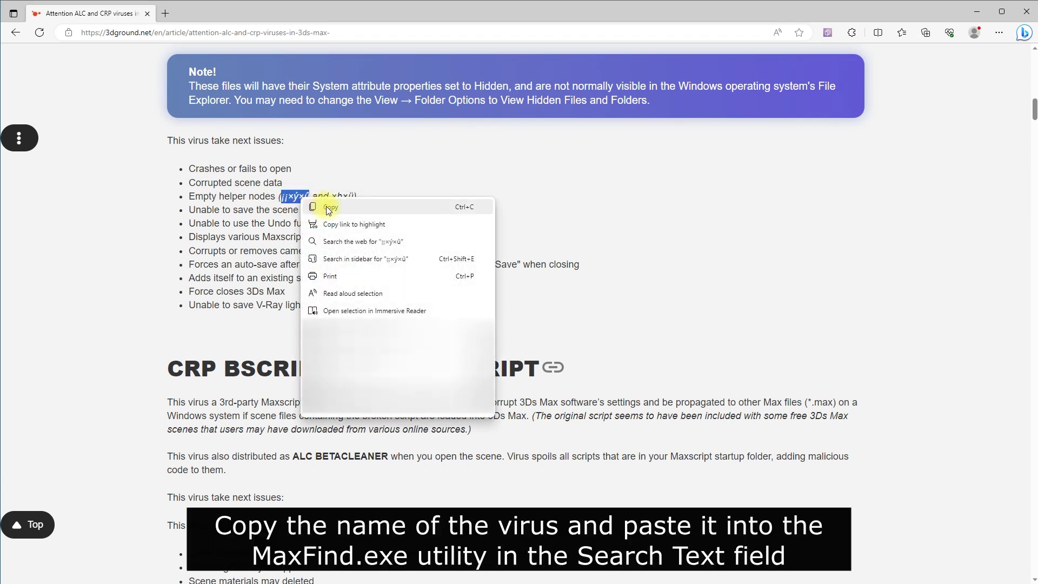
pyautogui.click(328, 208)
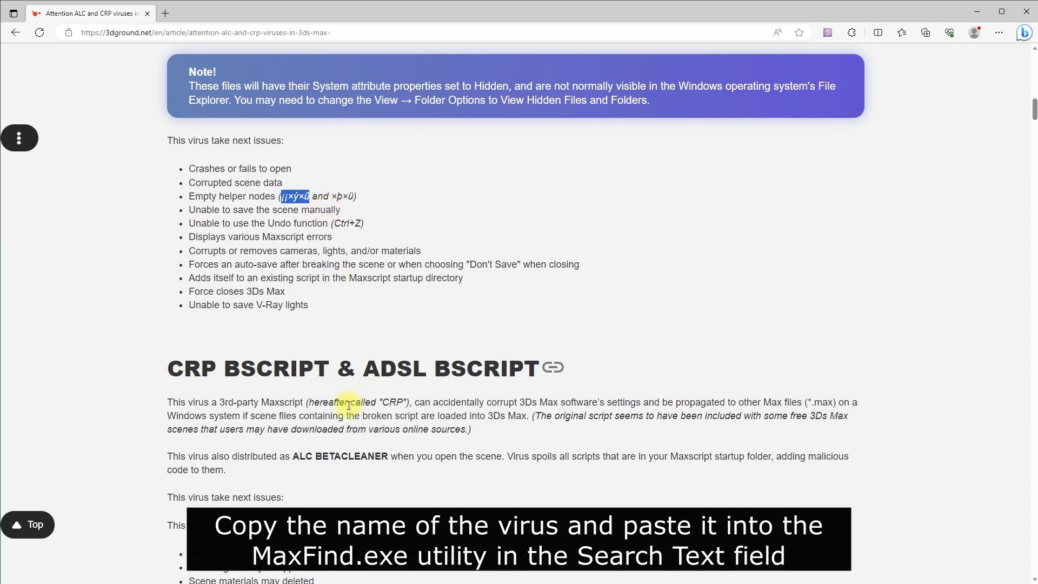
pyautogui.hotkey('alt', 'Tab')
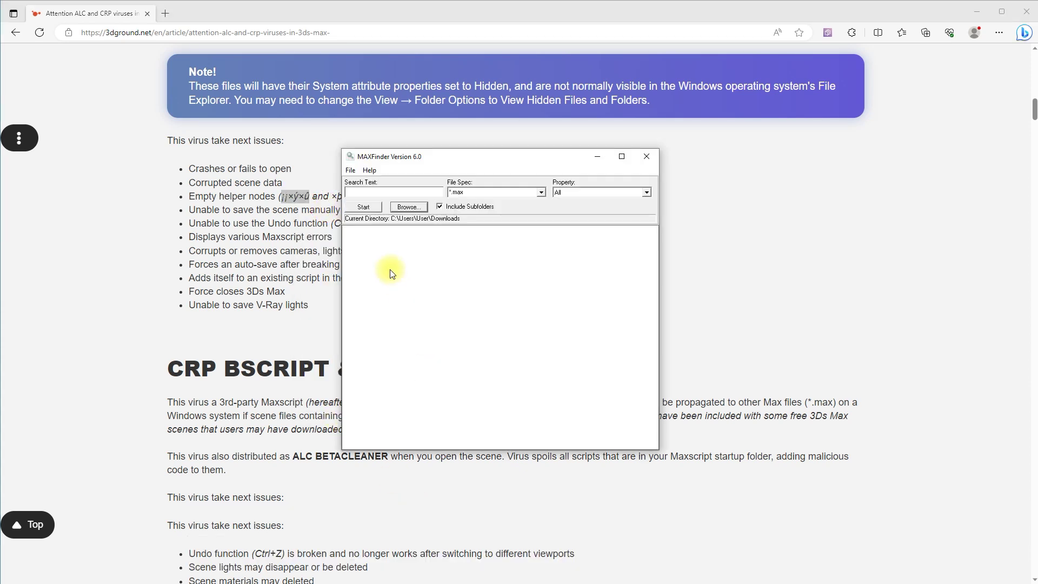
# Paste the virus name as Search Text, scan the Downloads folder, and select the flagged ALC1.max.
pyautogui.rightClick(352, 193)
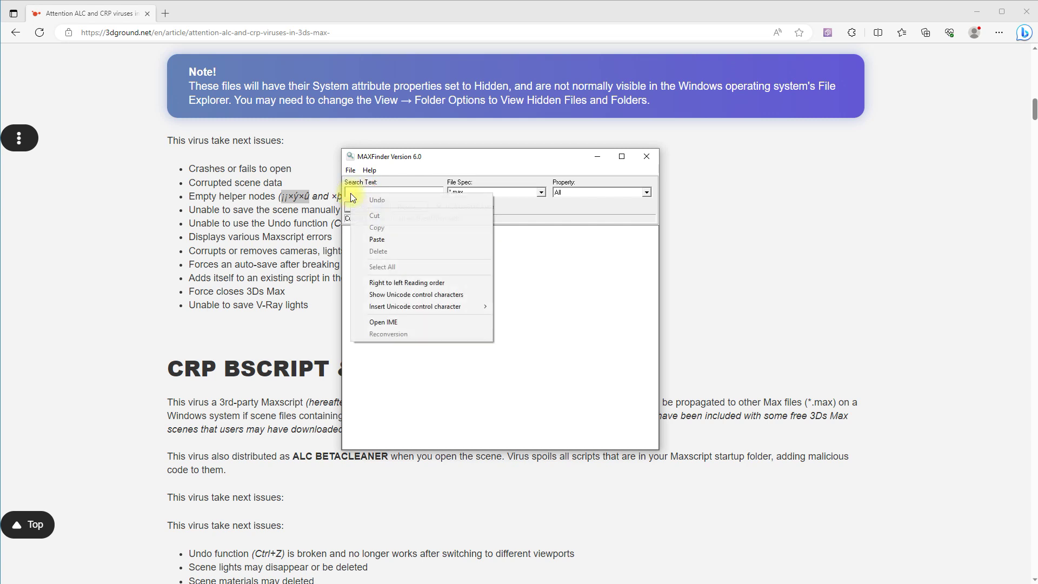
pyautogui.click(386, 241)
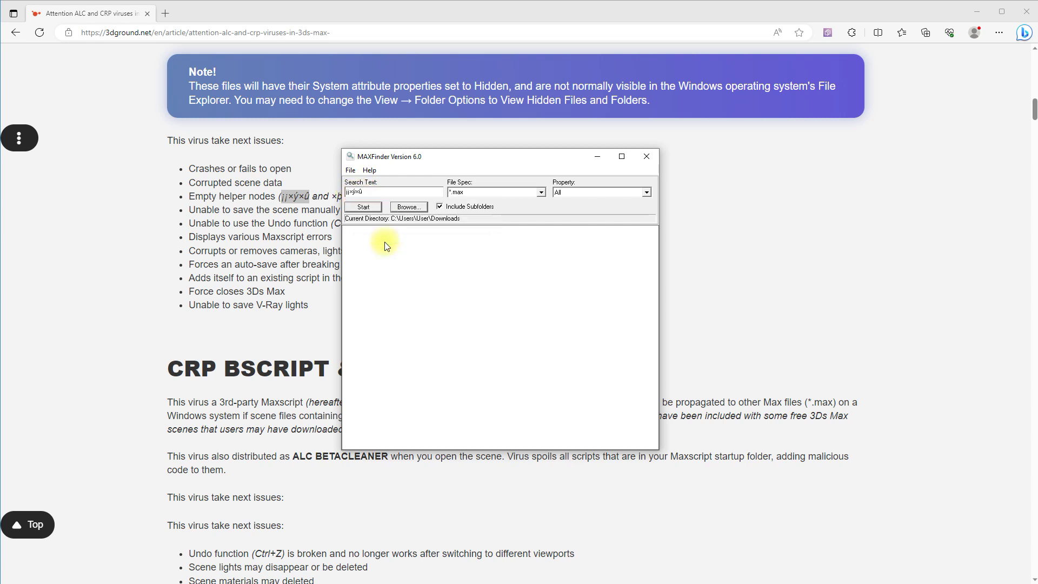
pyautogui.click(372, 210)
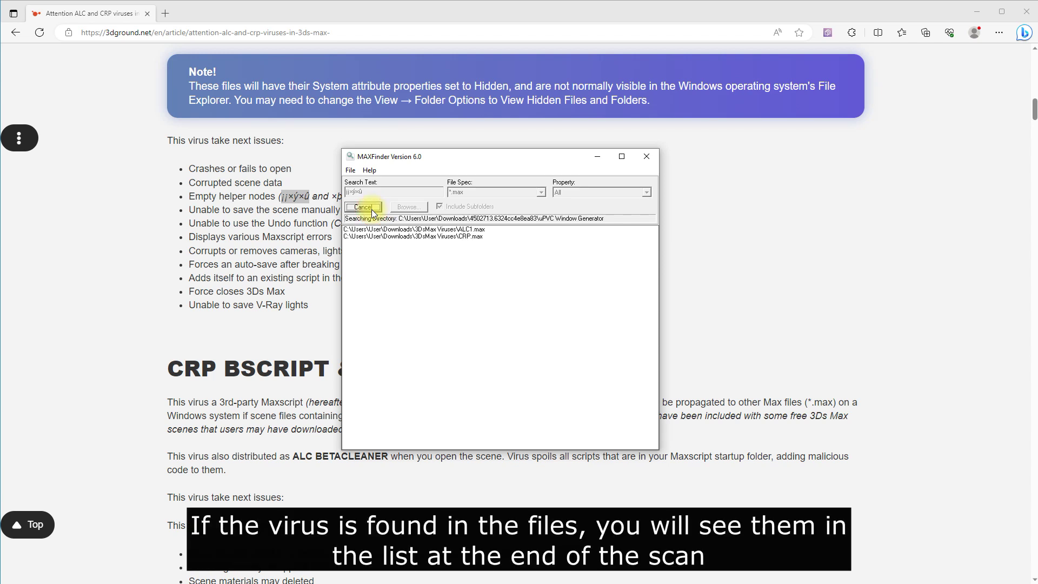
pyautogui.click(432, 230)
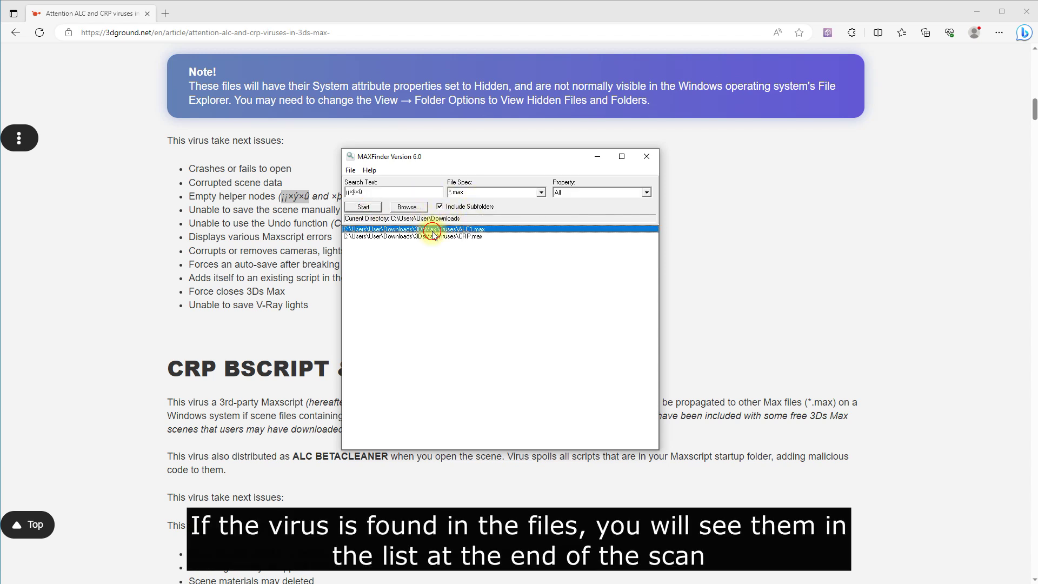
pyautogui.click(431, 230)
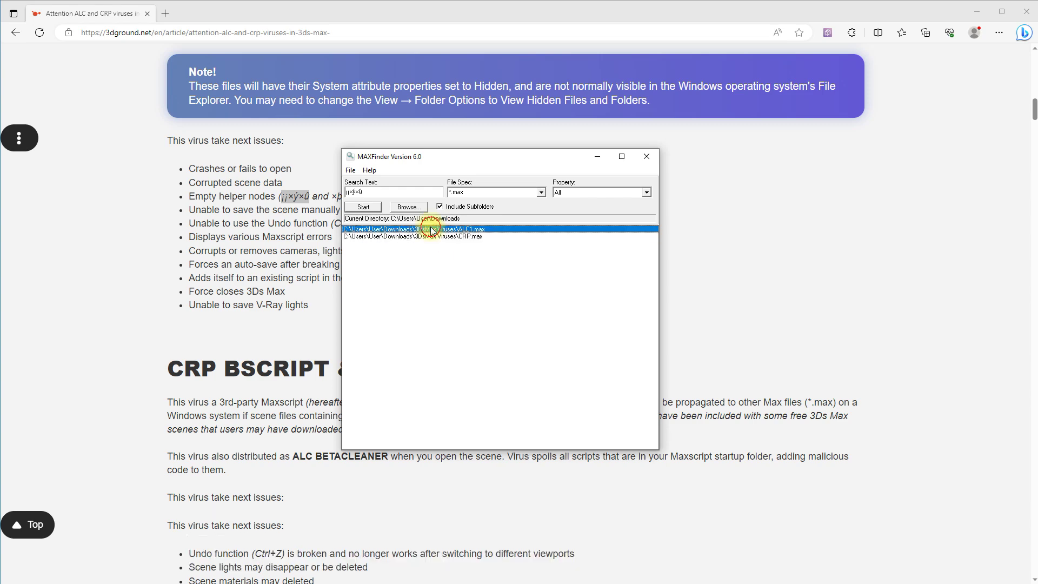
# Show ALC1.max's properties and highlight its two virus-named helper objects under Objects.
pyautogui.doubleClick(458, 230)
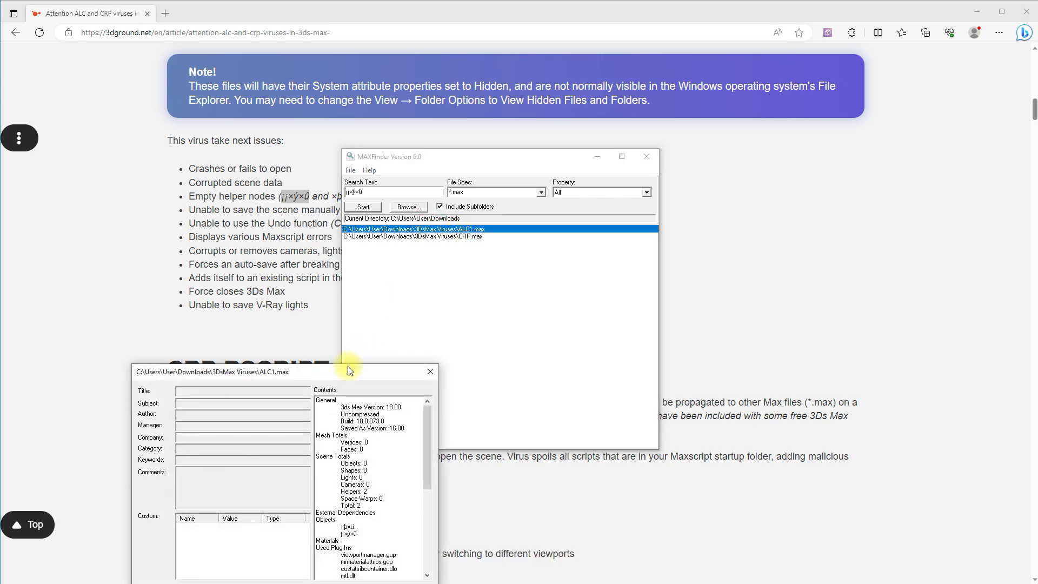
pyautogui.moveTo(348, 371); pyautogui.dragTo(626, 176)
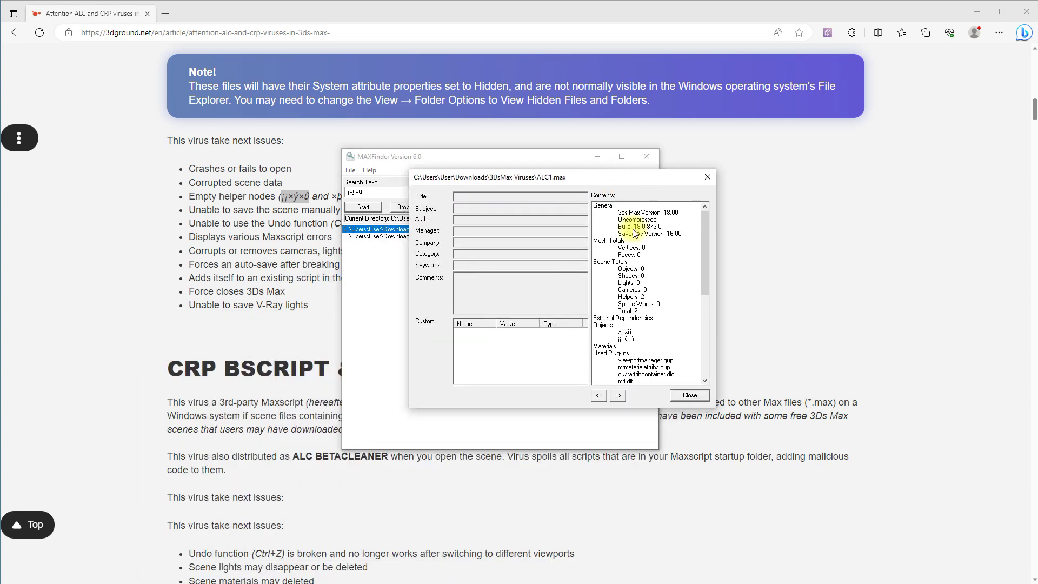
pyautogui.click(627, 337)
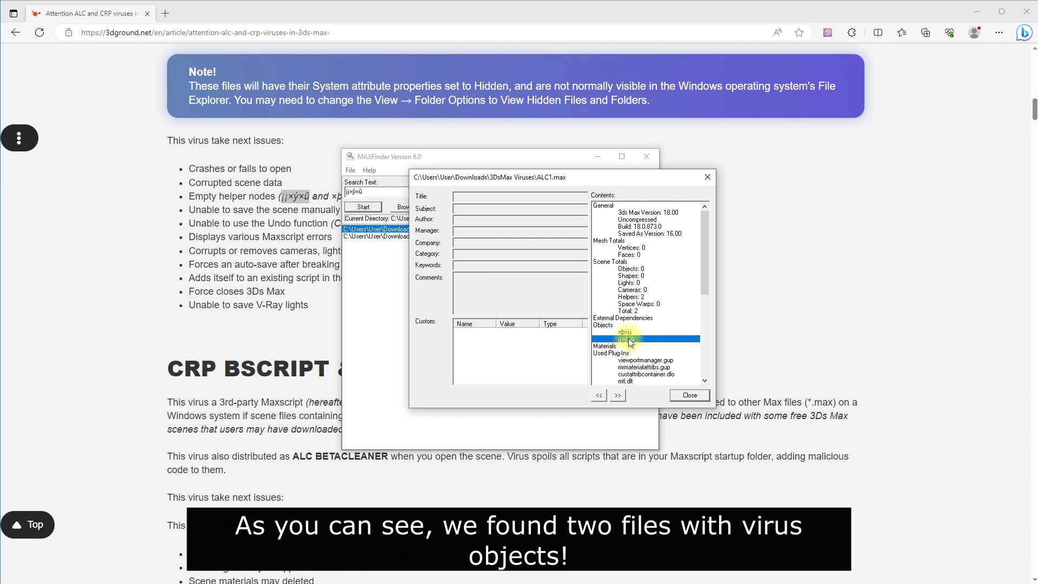
pyautogui.click(628, 333)
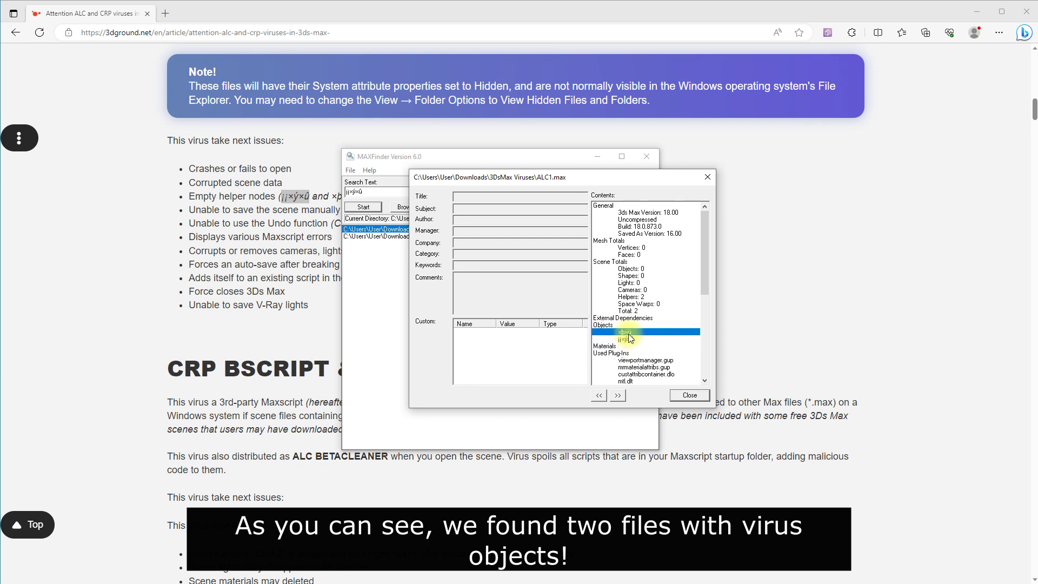
# Close ALC1.max's details, check CRP.max's contents for the virus object, then close them.
pyautogui.click(689, 395)
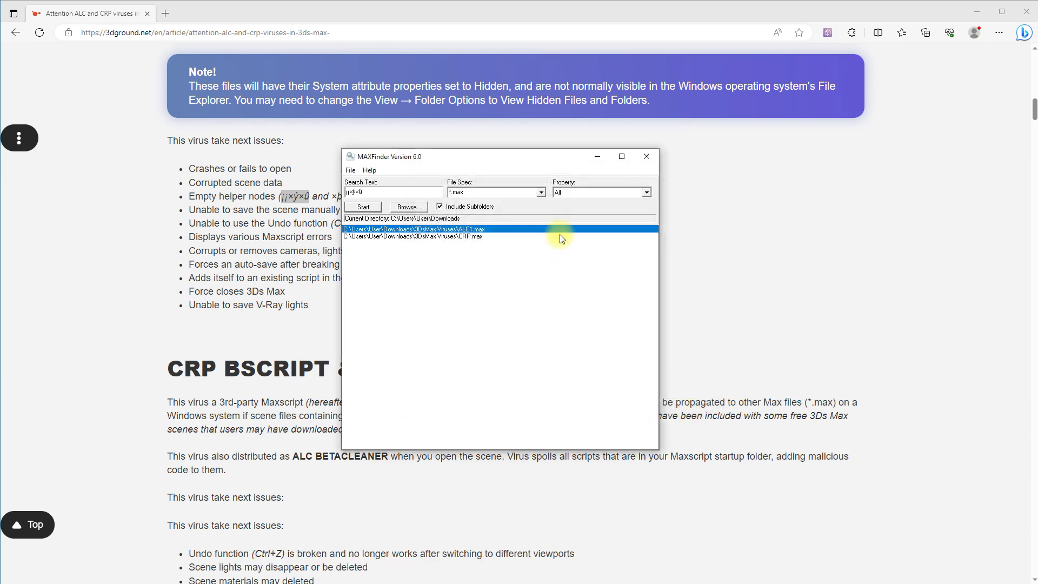
pyautogui.doubleClick(471, 236)
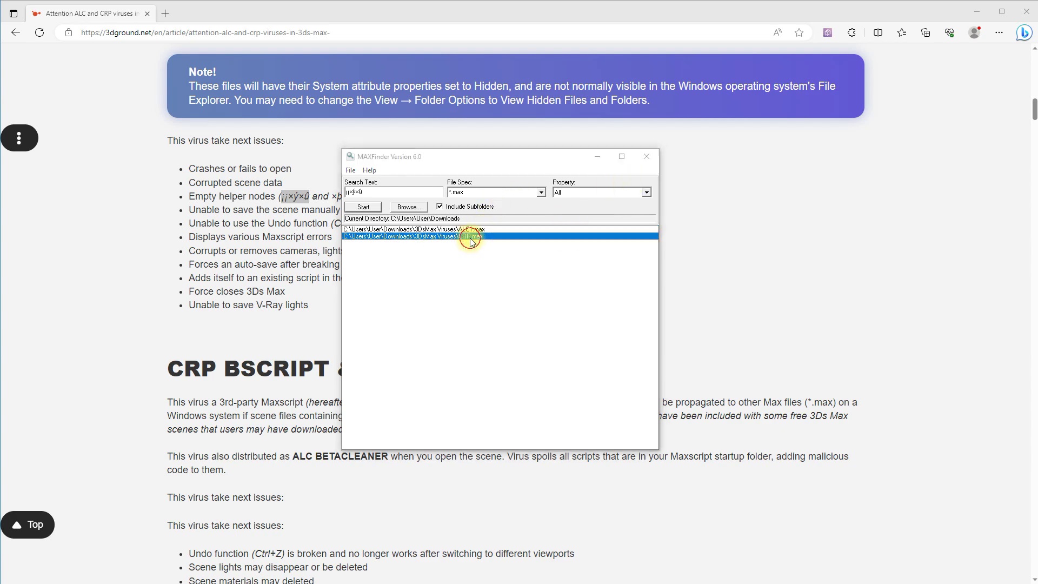
pyautogui.moveTo(704, 216); pyautogui.dragTo(699, 349)
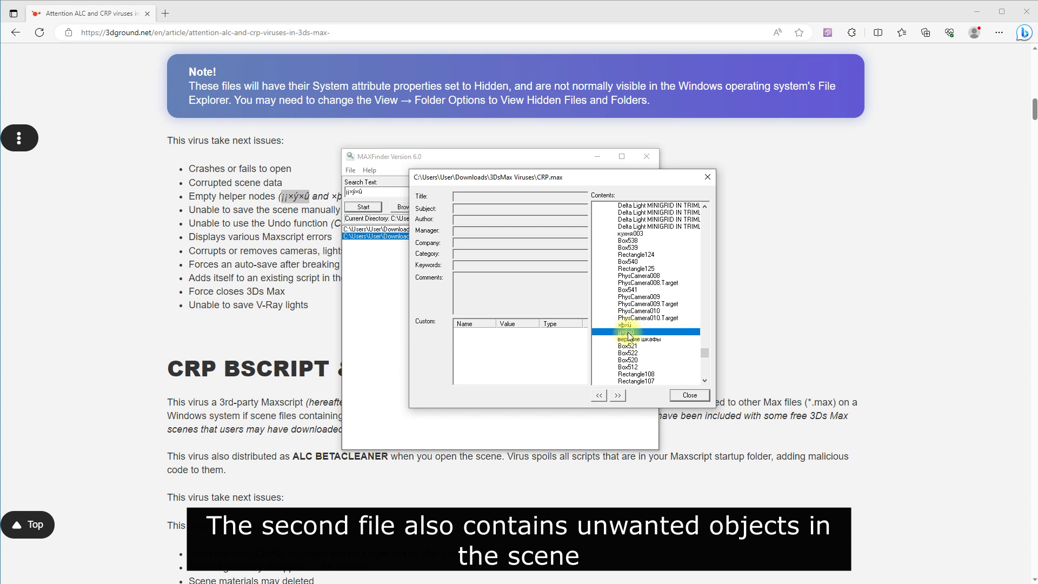
pyautogui.click(626, 331)
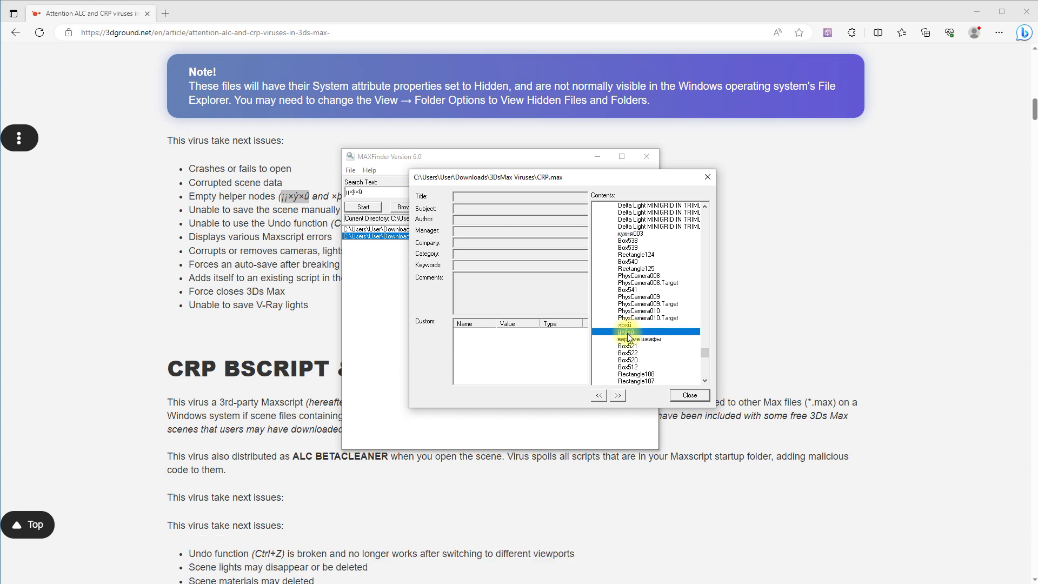
pyautogui.click(694, 398)
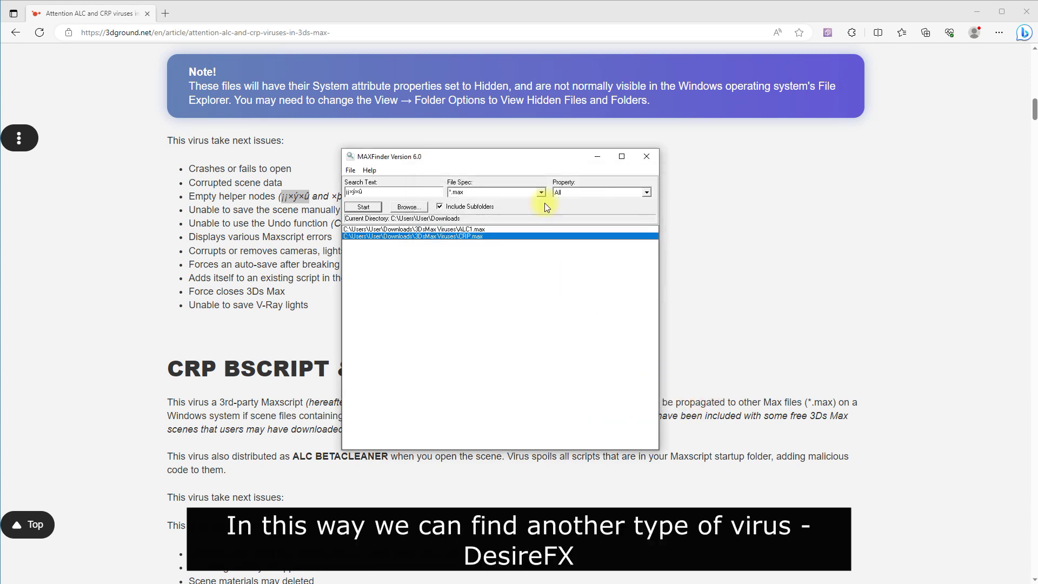
# Move MAXFinder aside and scroll the article down to the DESIRE FX CA section.
pyautogui.moveTo(502, 155); pyautogui.dragTo(752, 134)
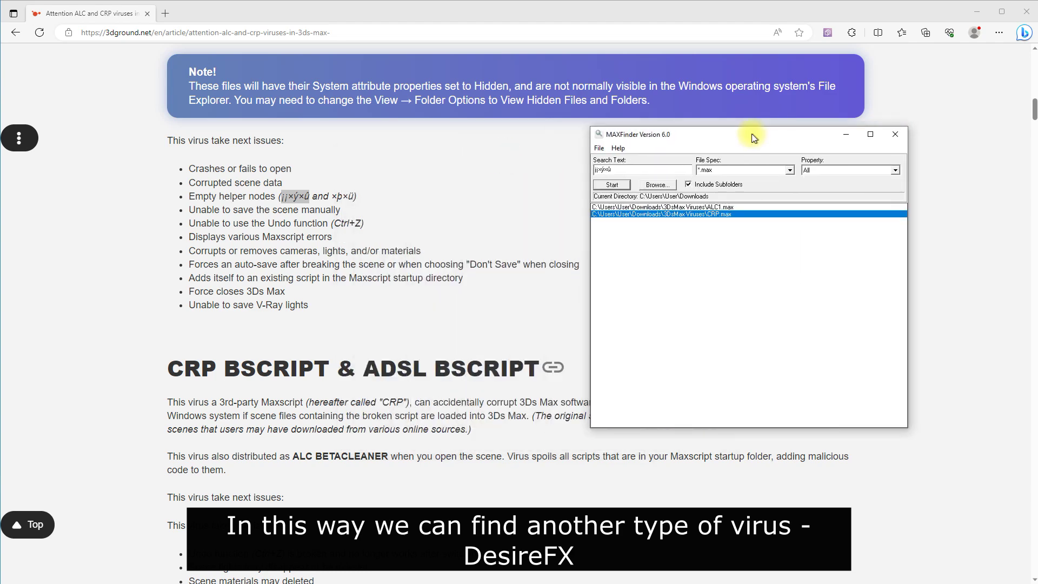
pyautogui.click(489, 184)
pyautogui.scroll(-1, 448, 259)
pyautogui.scroll(-4, 450, 259)
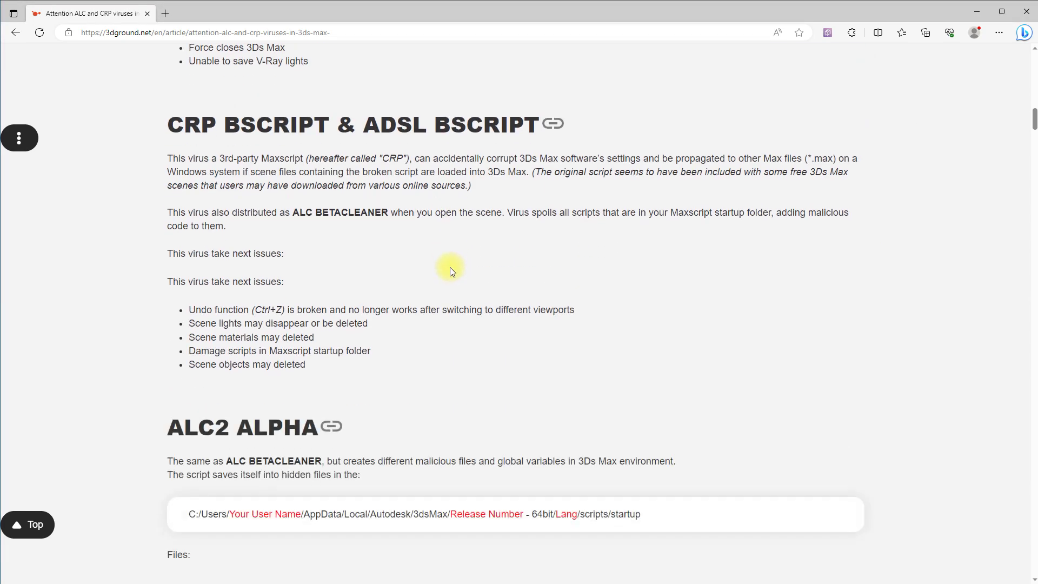
pyautogui.scroll(-12, 459, 265)
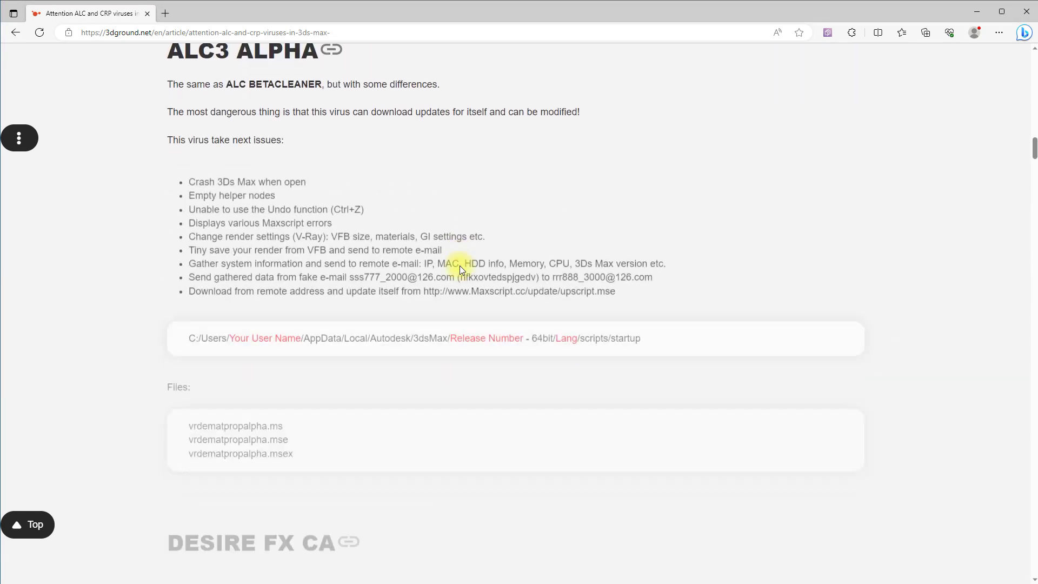
pyautogui.scroll(-6, 459, 265)
pyautogui.scroll(3, 387, 259)
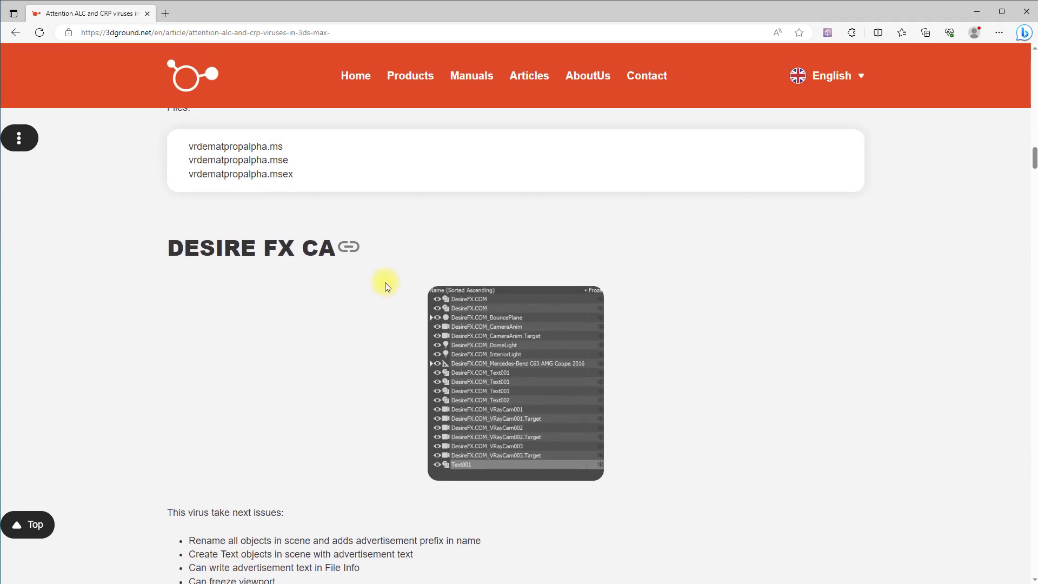
# Highlight the DESIRE FX heading and view the enlarged DesireFX object-list screenshot.
pyautogui.moveTo(150, 252); pyautogui.dragTo(299, 253)
pyautogui.click(301, 292)
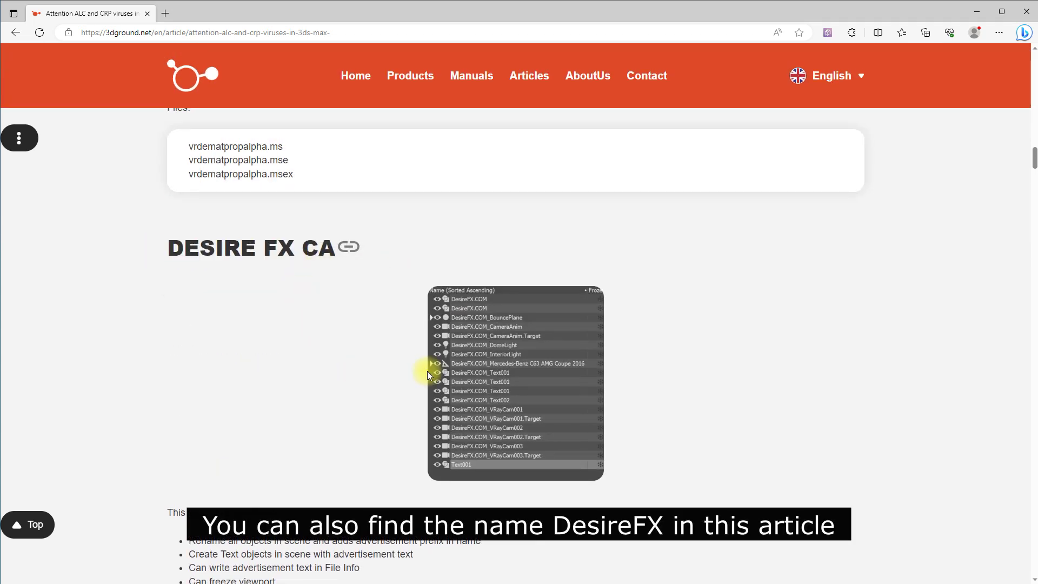
pyautogui.click(470, 359)
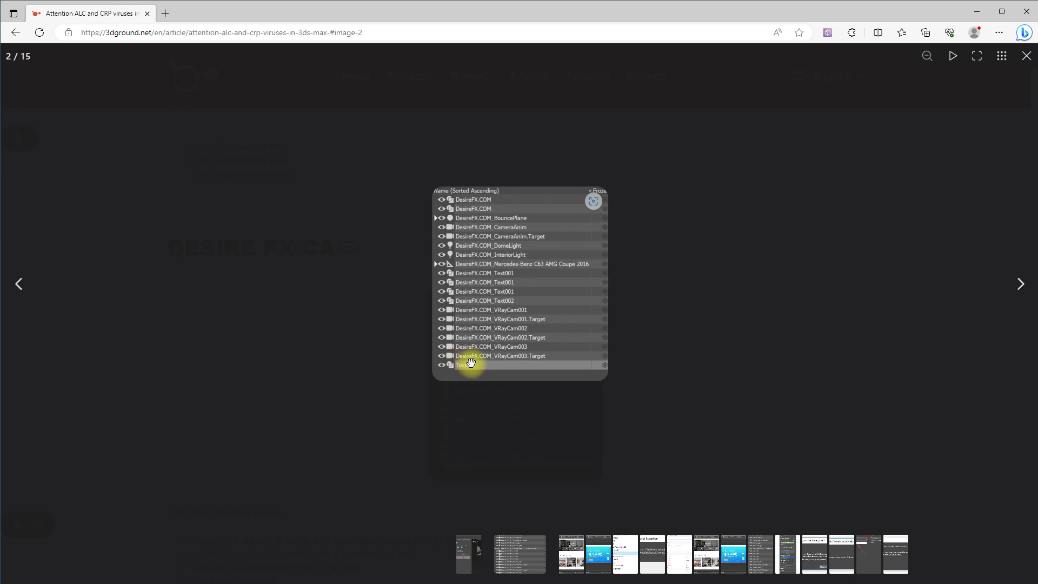
pyautogui.click(696, 293)
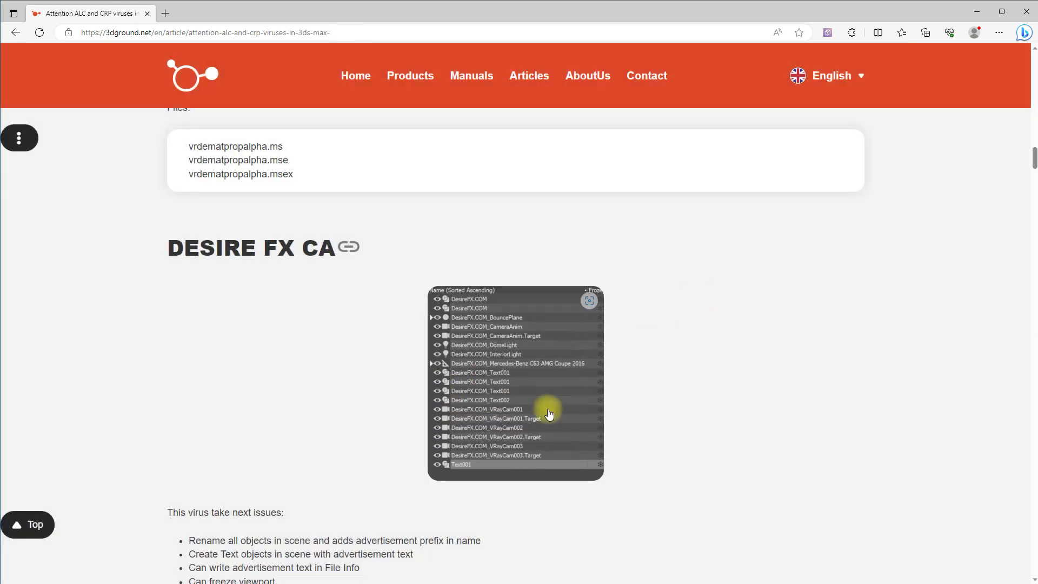
pyautogui.hotkey('alt', 'Tab')
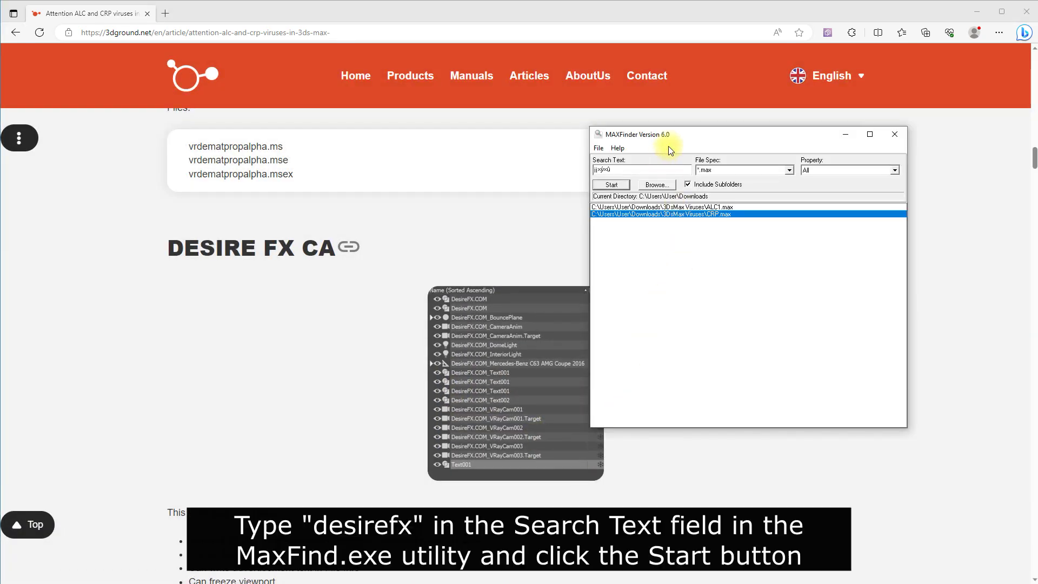
# Search for 'desirefx' and inspect DesireFX.CA.max's 'Downloaded from DesireFX.COM' properties.
pyautogui.moveTo(668, 145); pyautogui.dragTo(549, 165)
pyautogui.moveTo(505, 195); pyautogui.dragTo(377, 184)
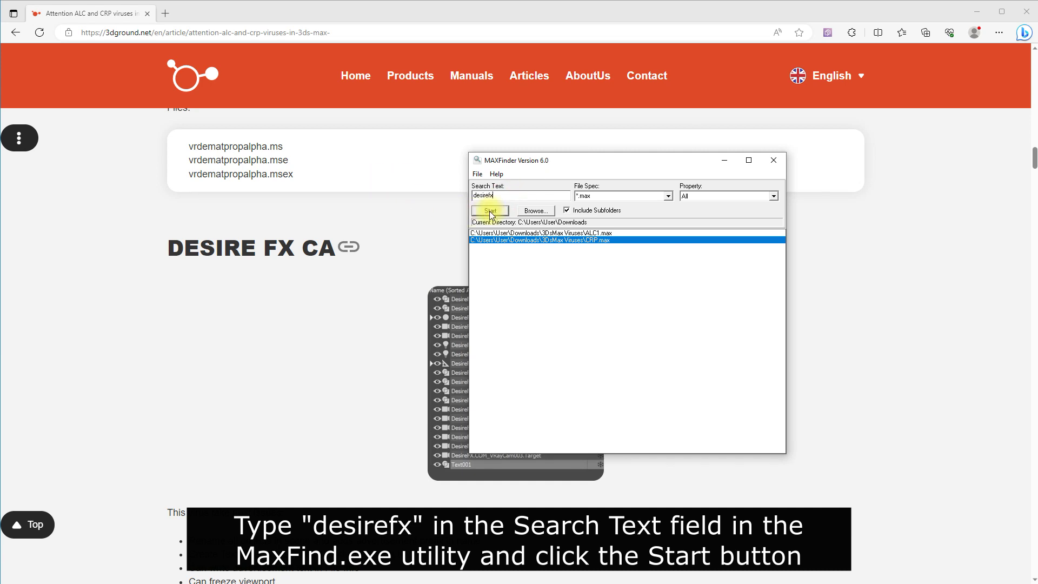
pyautogui.click(542, 234)
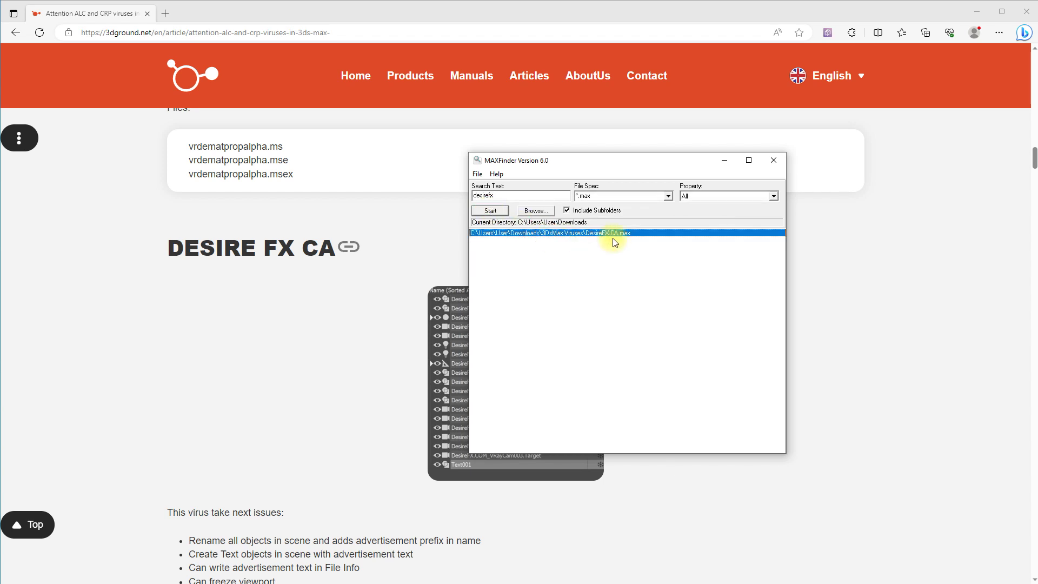
pyautogui.doubleClick(593, 233)
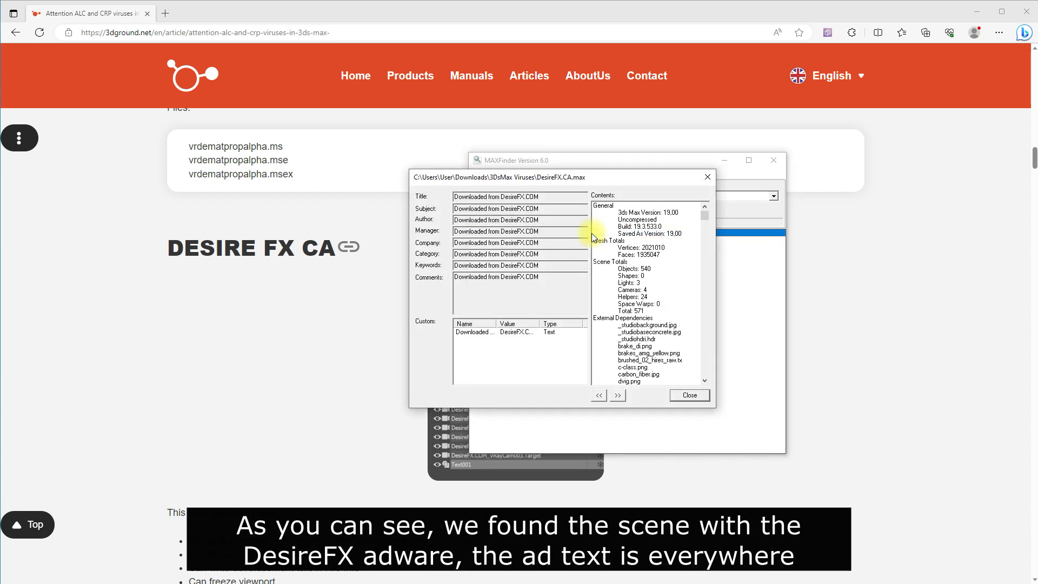
pyautogui.moveTo(457, 231); pyautogui.dragTo(391, 286)
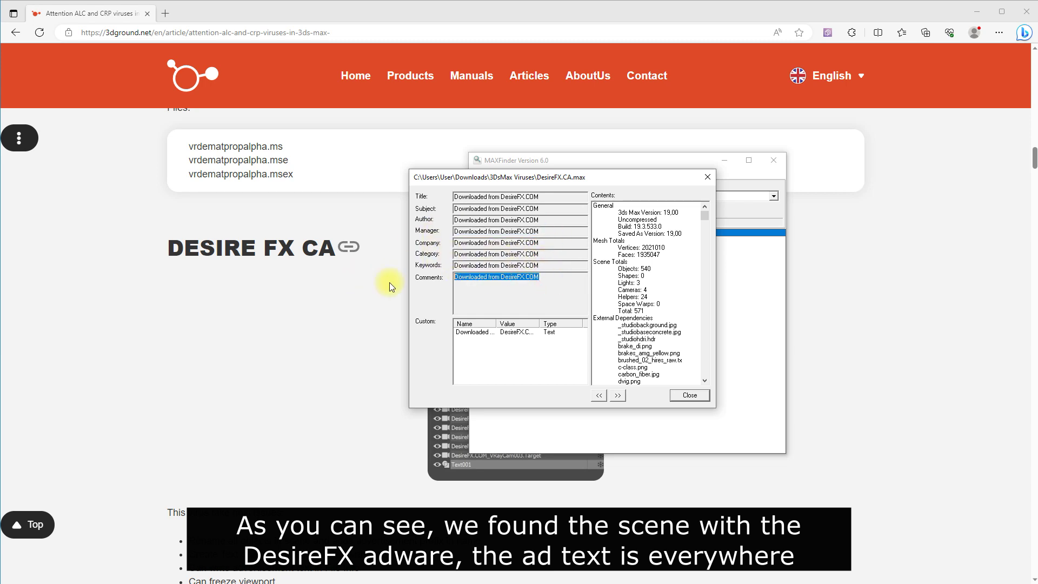
pyautogui.click(478, 334)
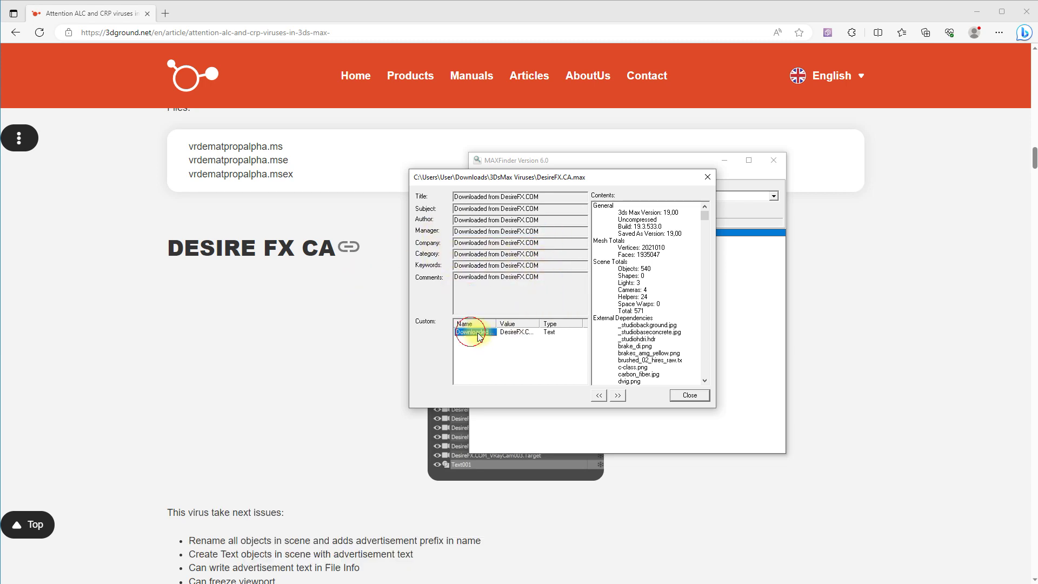
pyautogui.click(688, 395)
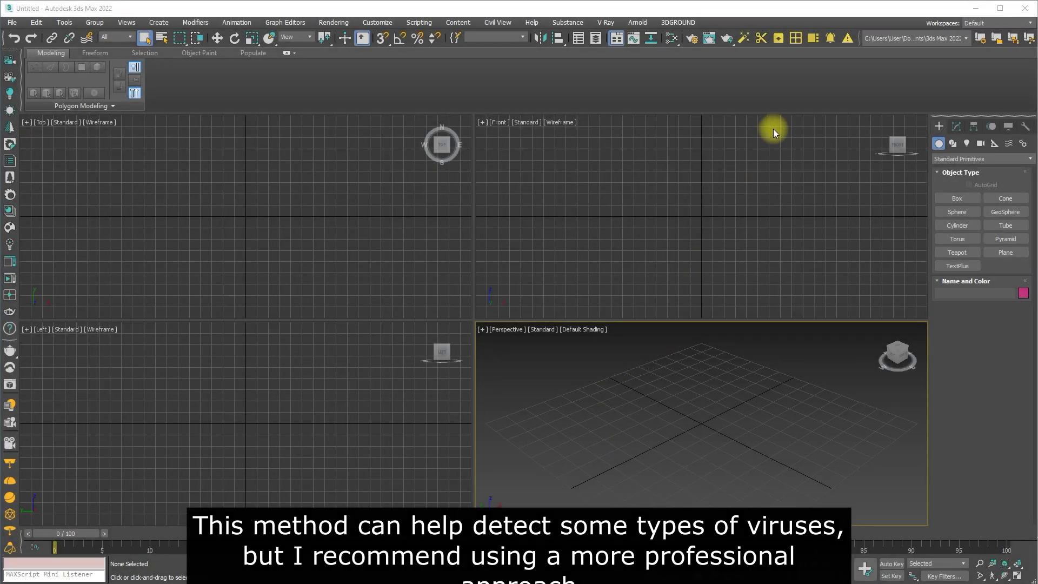
# Open Prune Scene, dismiss the license notice, and point Virus Selective Scan at C:\Users\User\Downloads\.
pyautogui.click(847, 41)
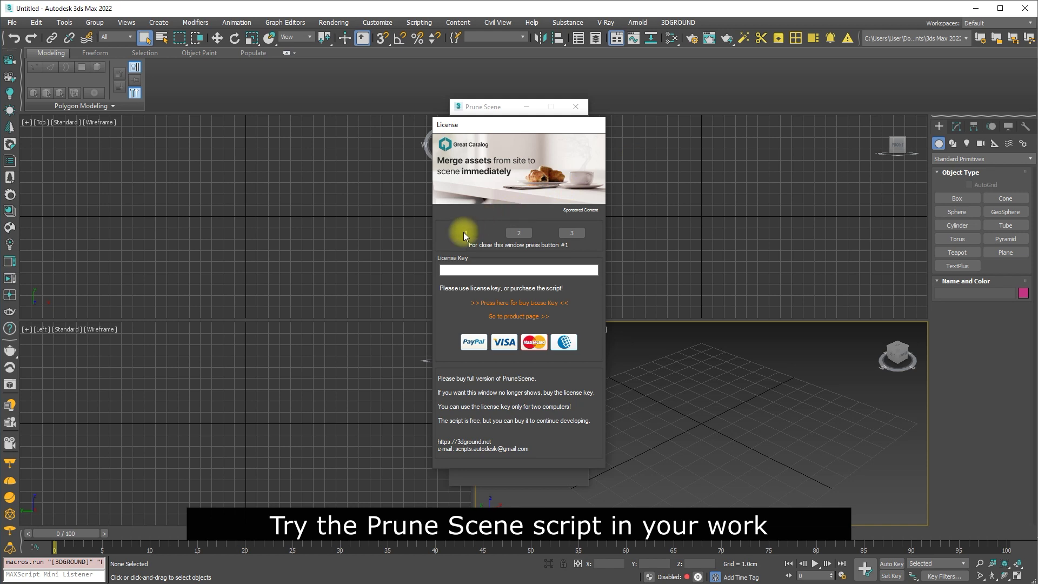
pyautogui.click(464, 233)
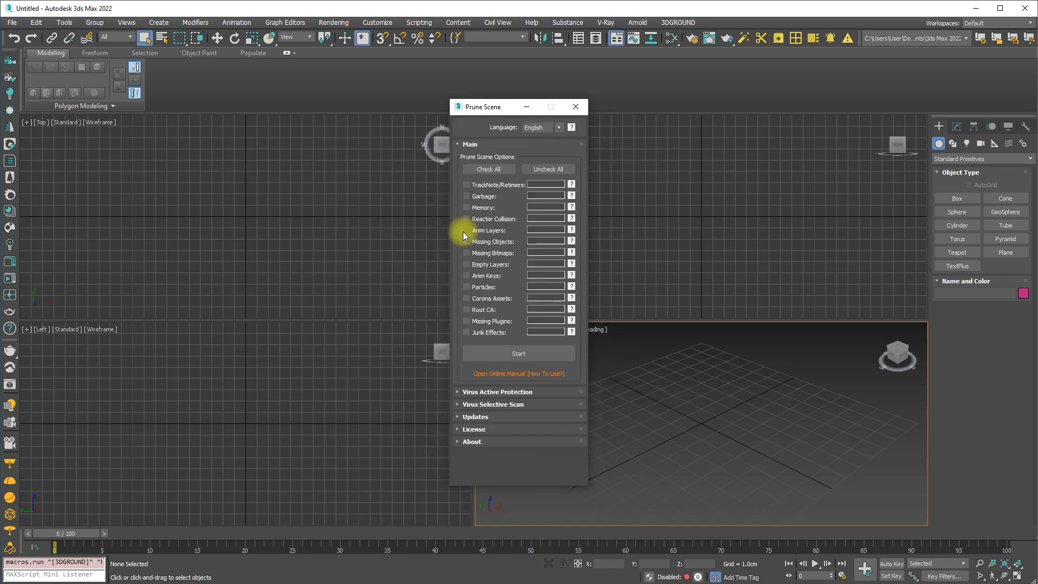
pyautogui.click(519, 405)
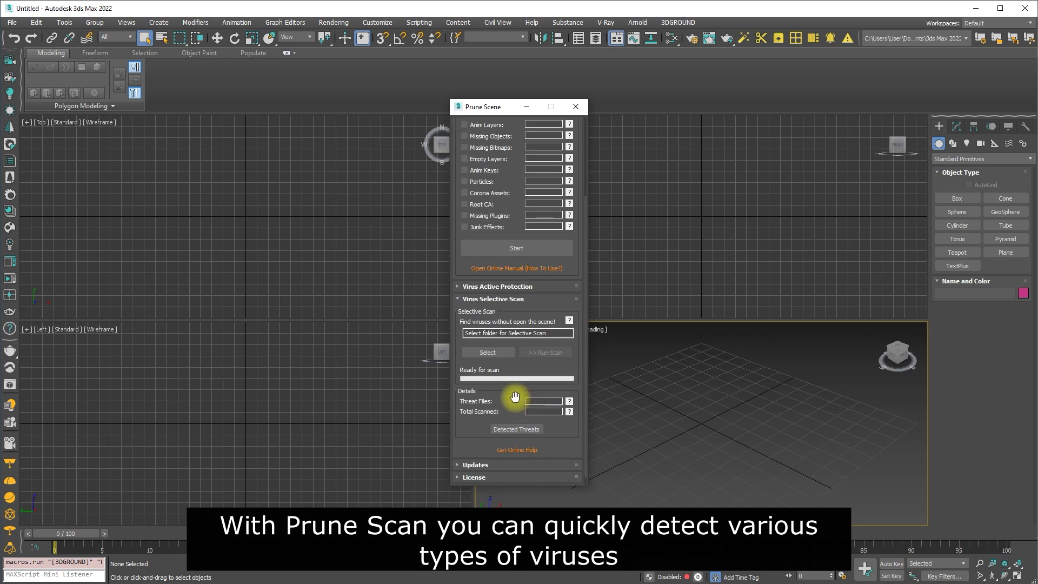
pyautogui.click(487, 353)
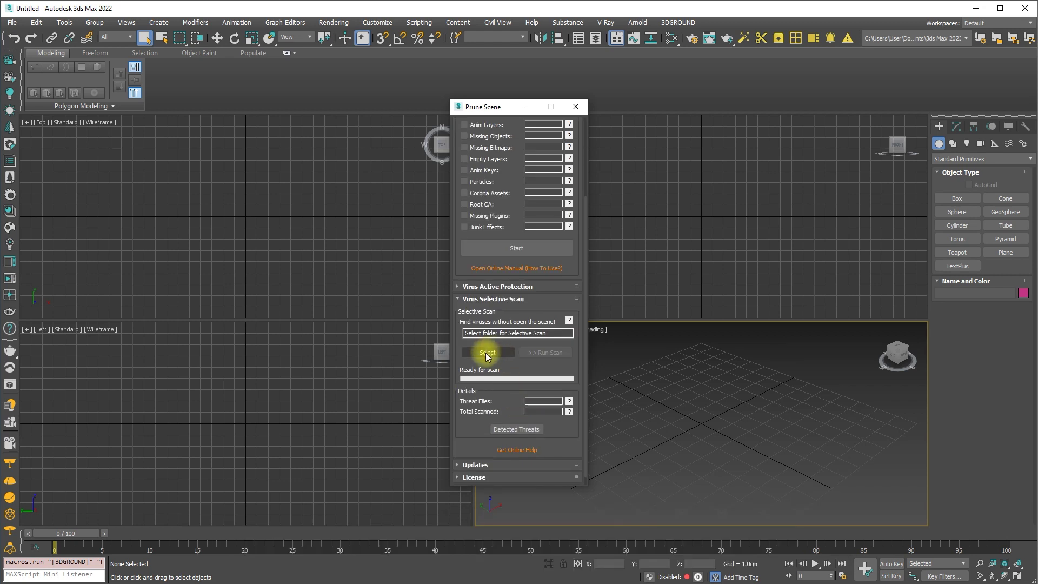
pyautogui.click(646, 233)
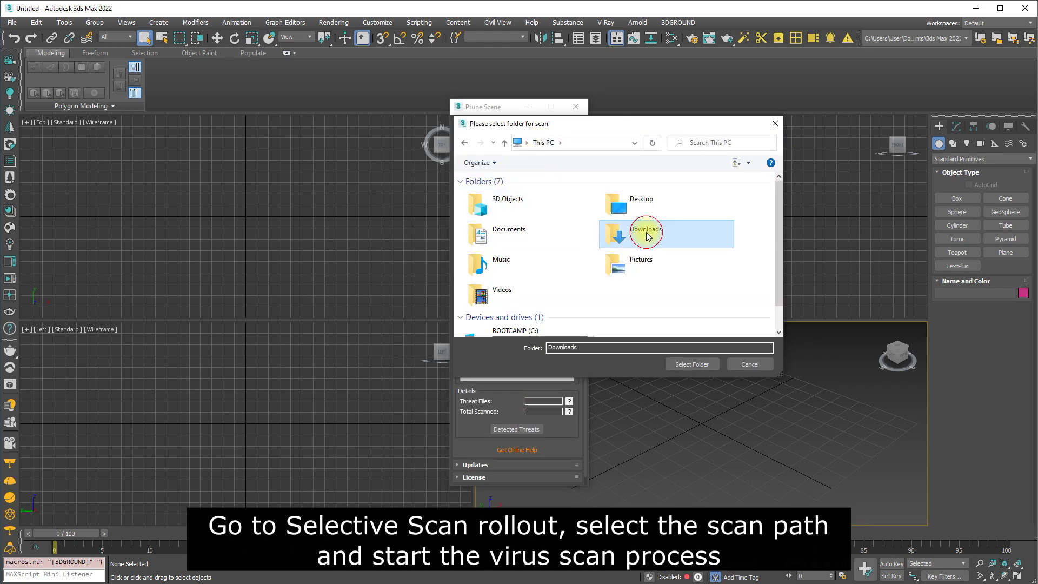
pyautogui.doubleClick(647, 234)
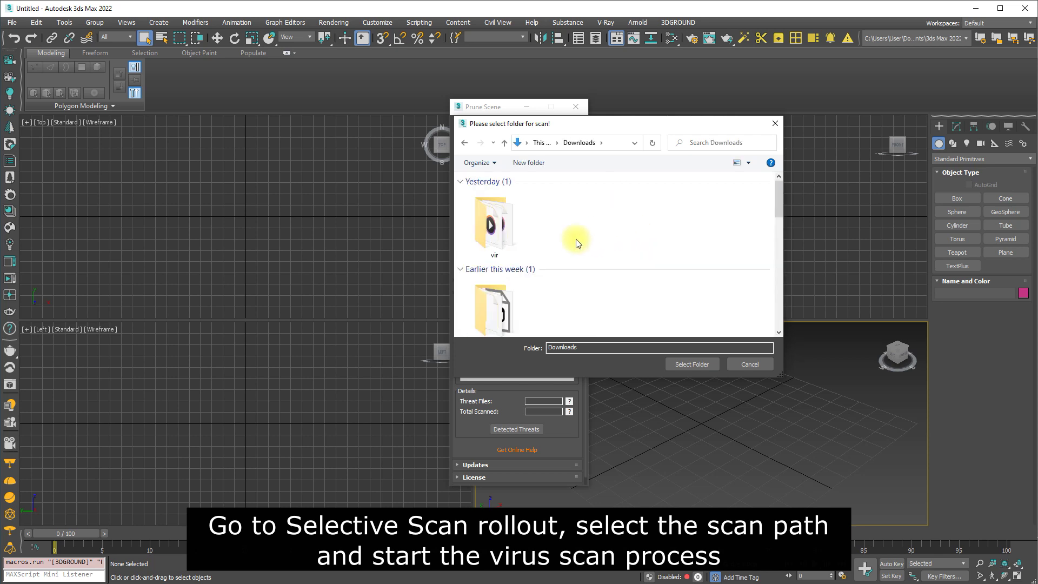
pyautogui.click(692, 362)
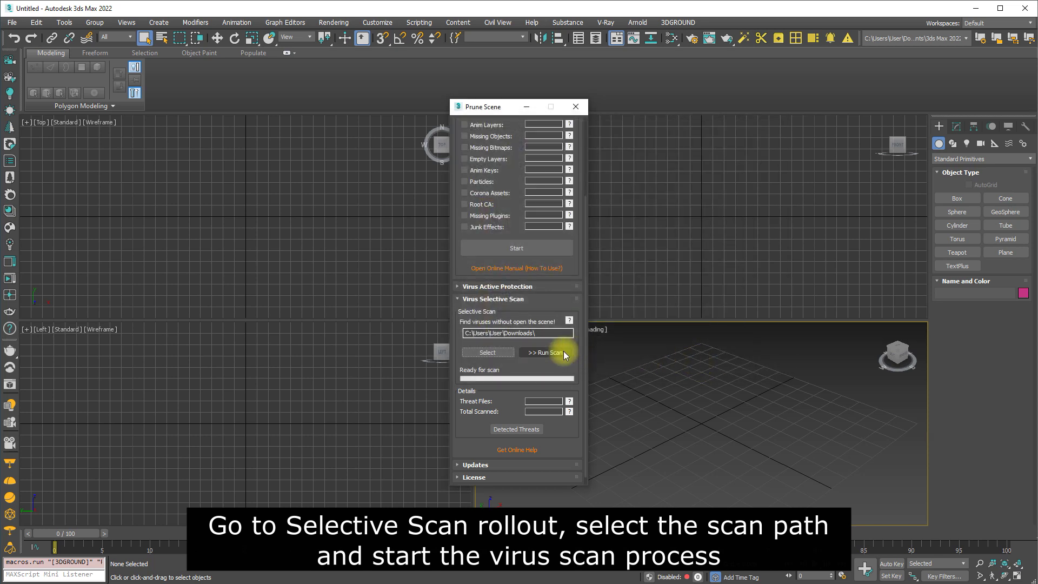
# Scan Downloads for infected scenes and step through the four detected threat files.
pyautogui.click(545, 353)
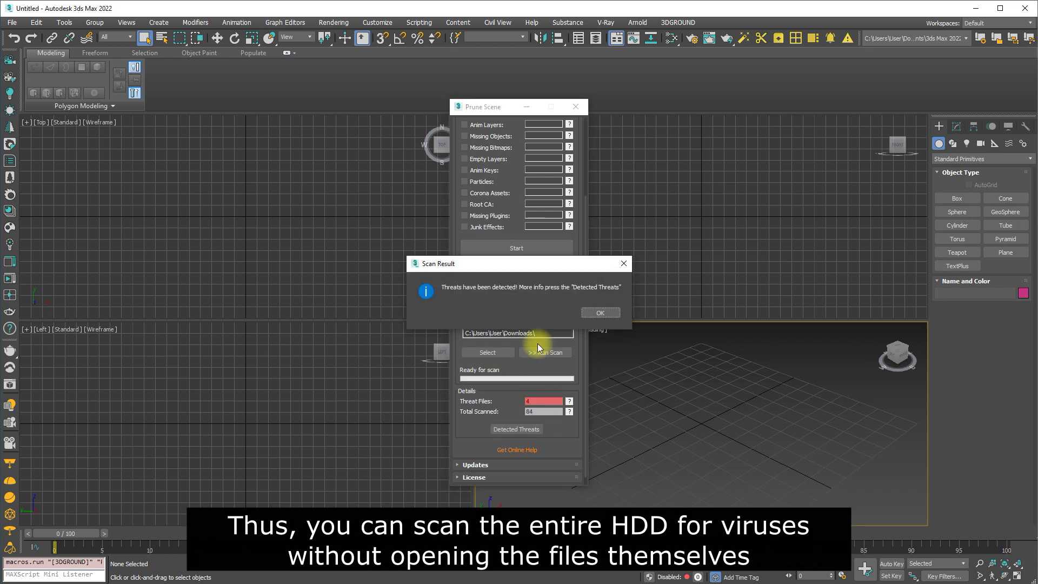
pyautogui.click(601, 313)
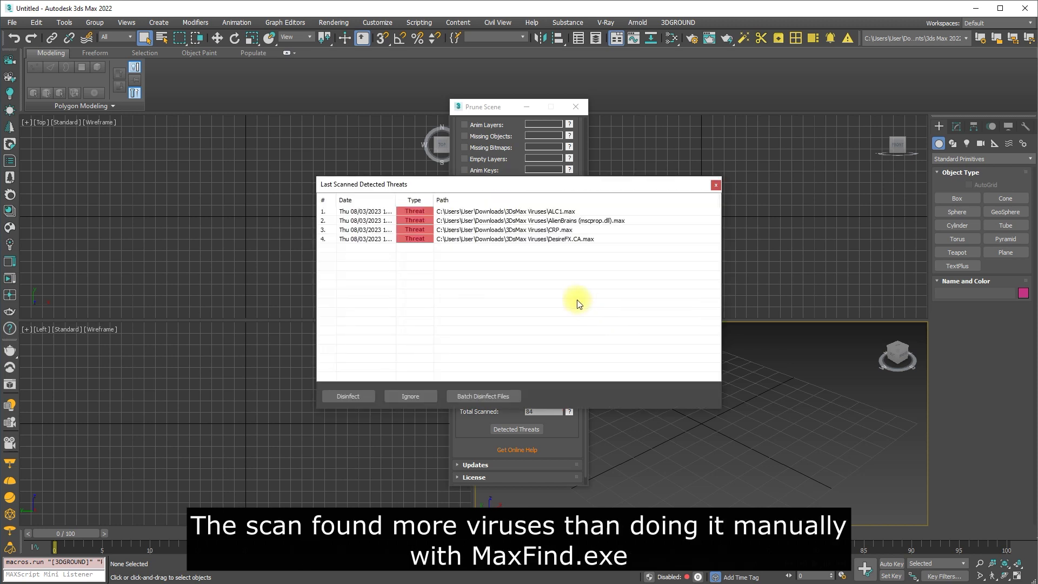
pyautogui.click(471, 212)
pyautogui.click(487, 221)
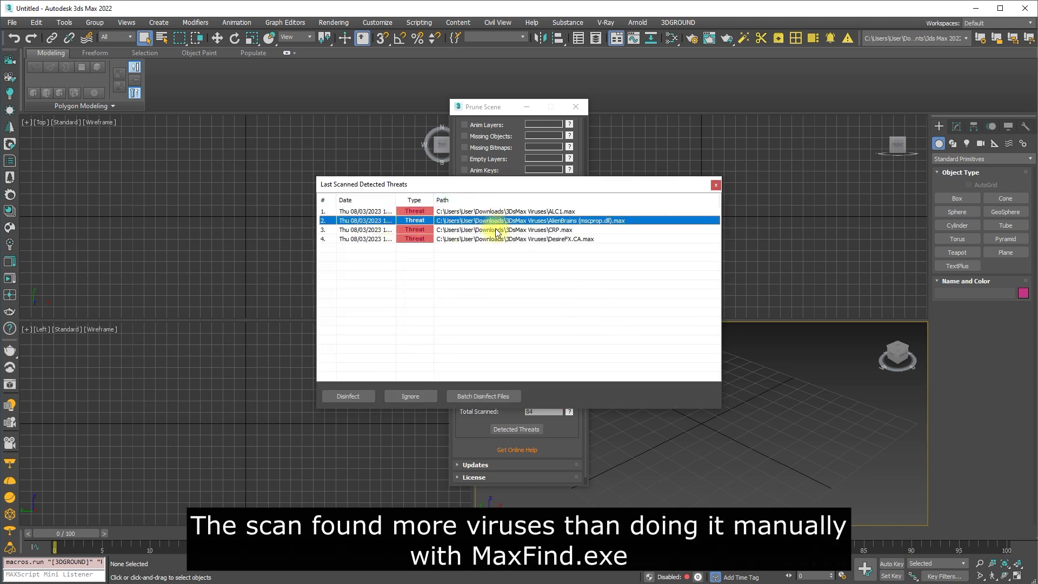
pyautogui.click(493, 230)
pyautogui.click(495, 239)
# Reselect ALC1.max, then start Batch Disinfect Files for all four threats and accept the warning.
pyautogui.click(492, 220)
pyautogui.click(492, 211)
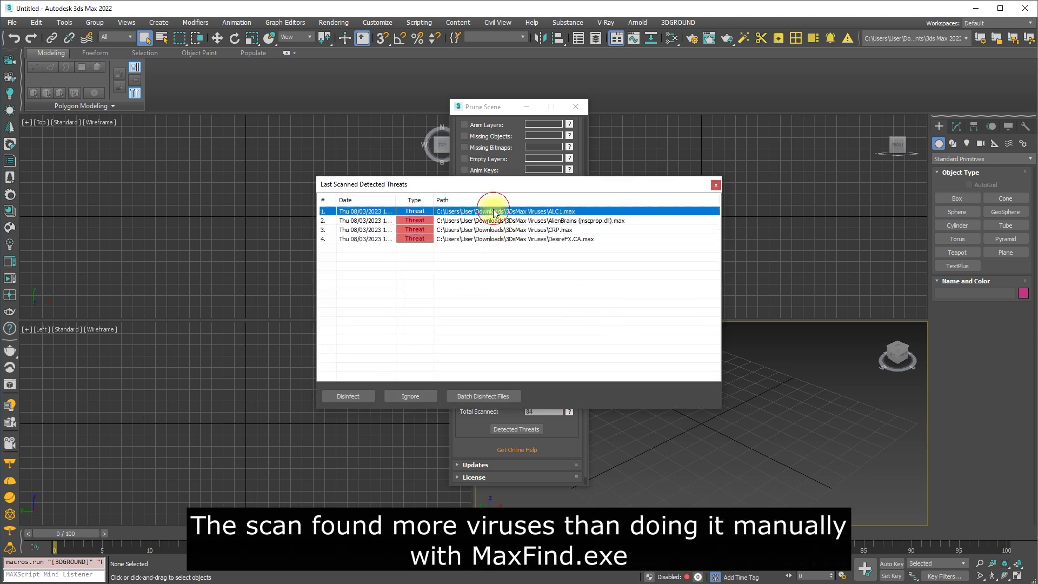
pyautogui.click(493, 221)
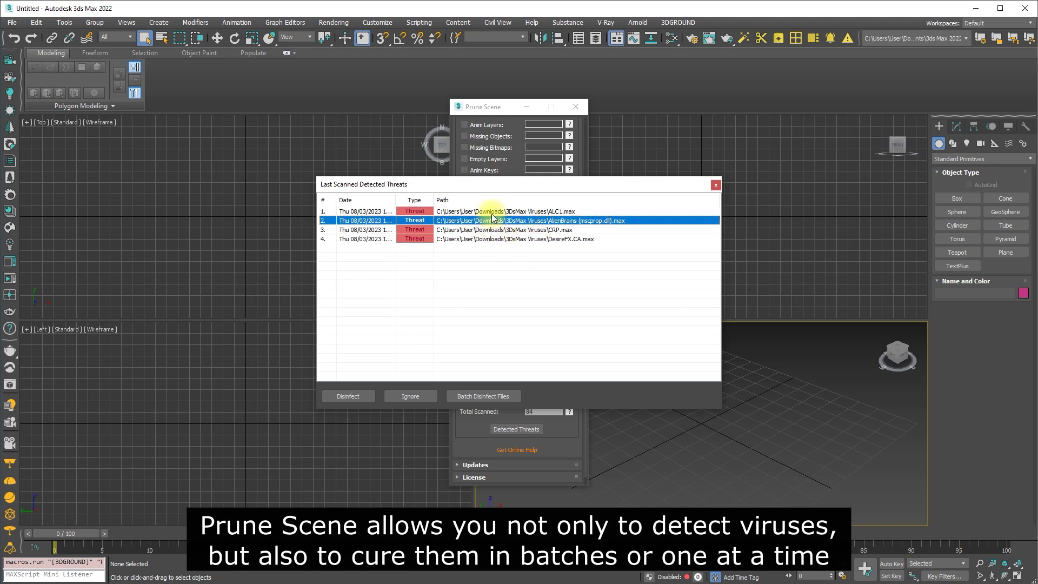
pyautogui.click(492, 212)
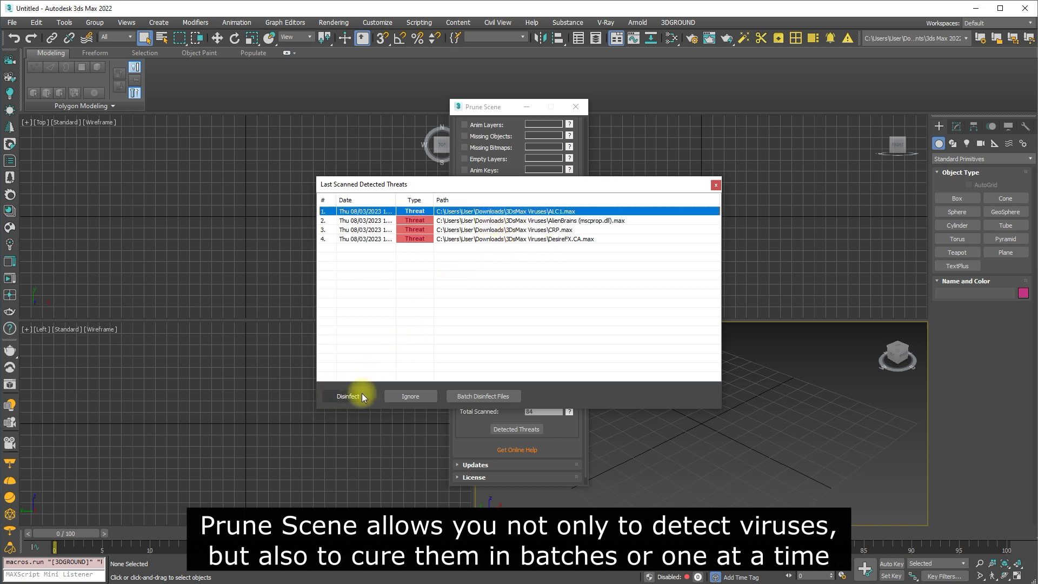
pyautogui.click(485, 398)
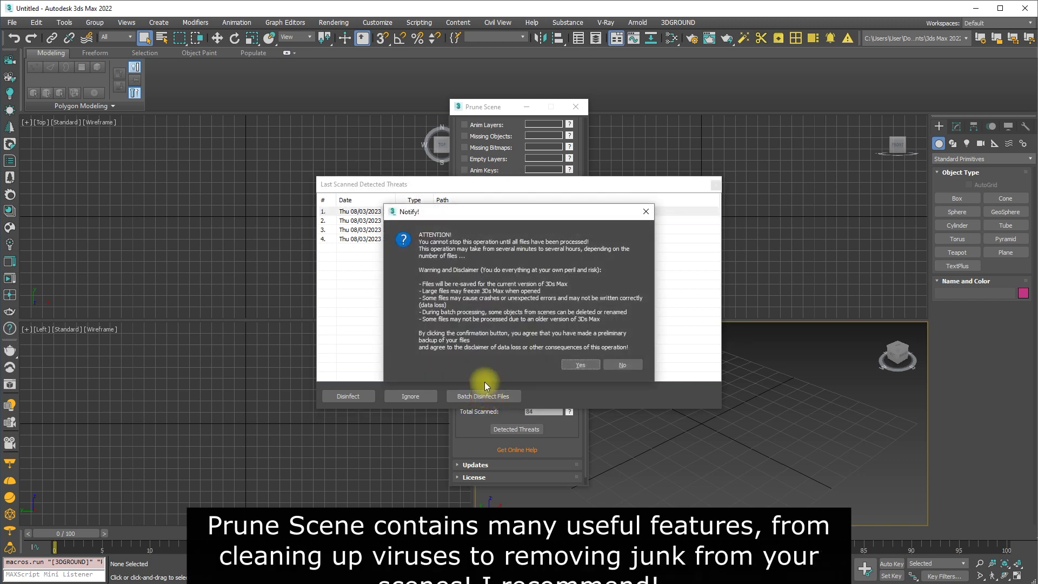
pyautogui.click(580, 366)
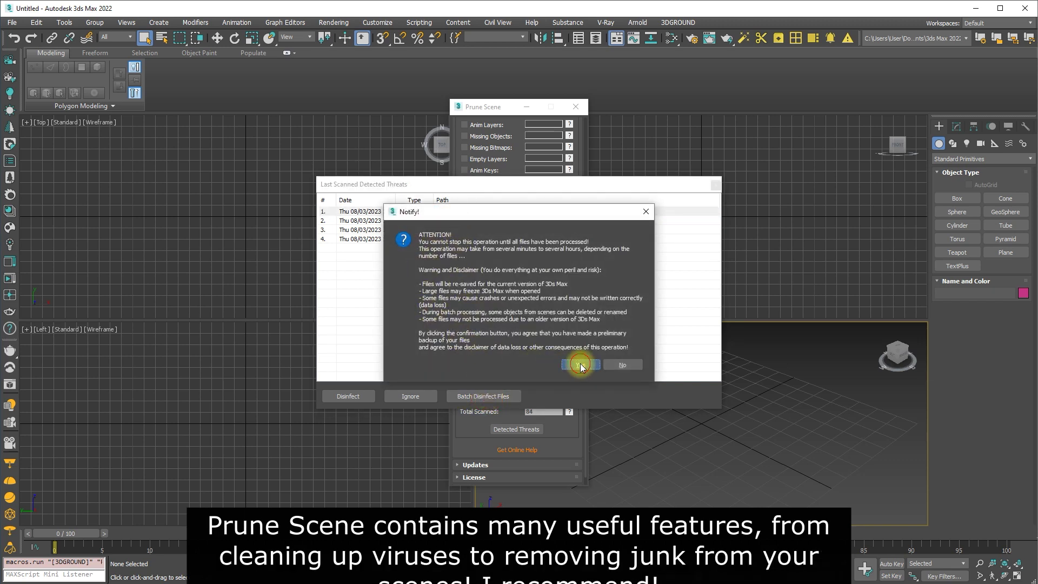